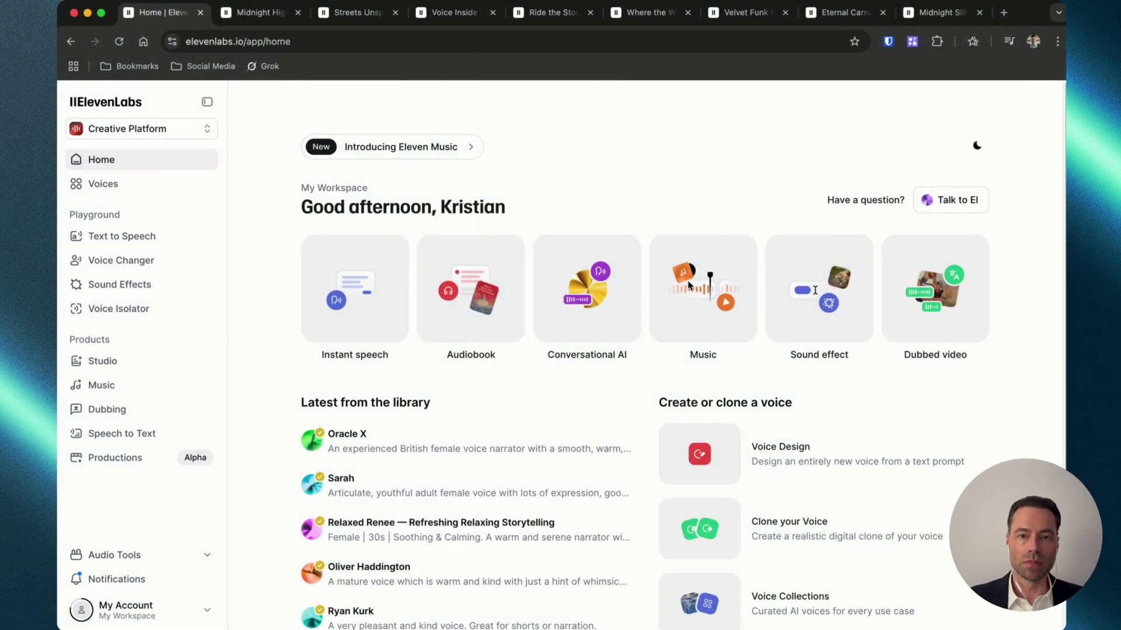
# Enter the music prompt 'create a hip hop beat' with 2 variants and Auto duration
pyautogui.click(99, 385)
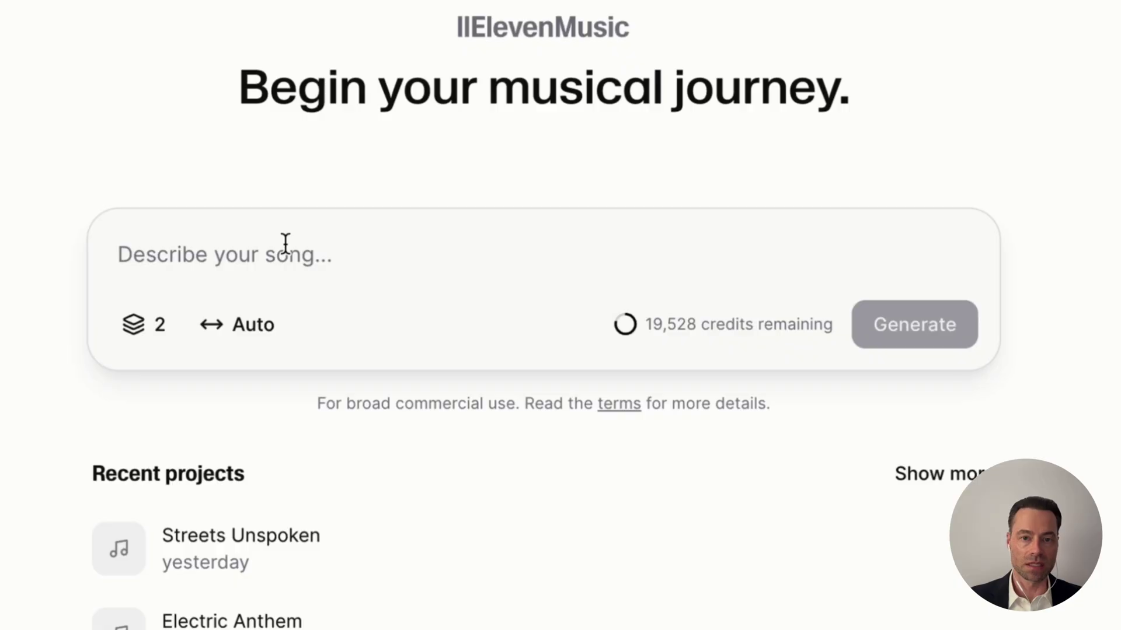
pyautogui.write('create a ')
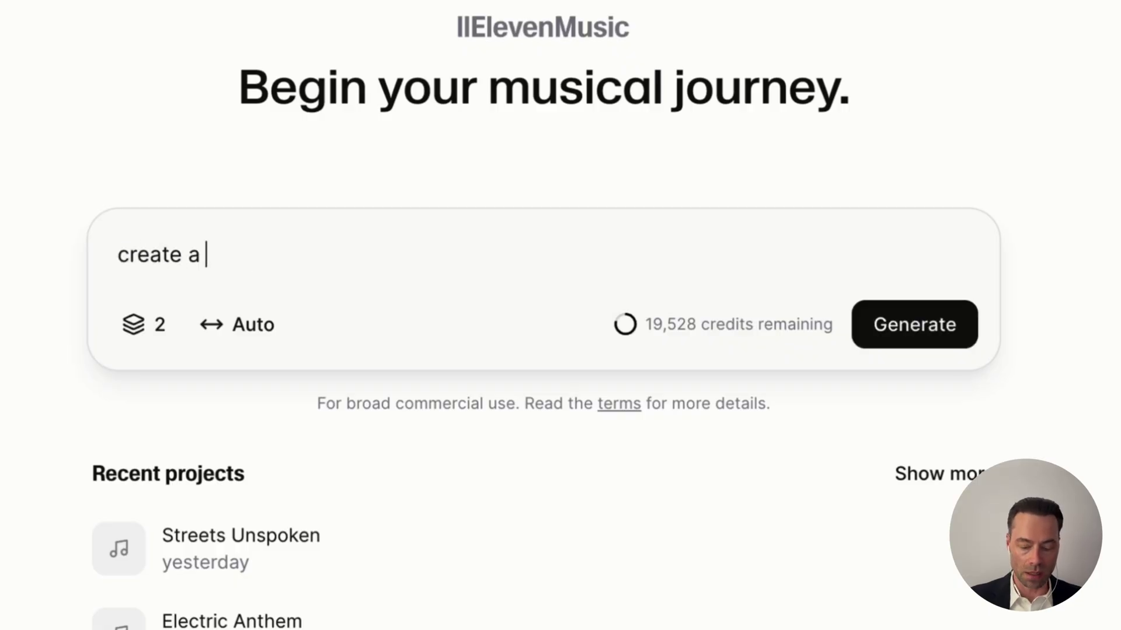
pyautogui.write('hip hop beat')
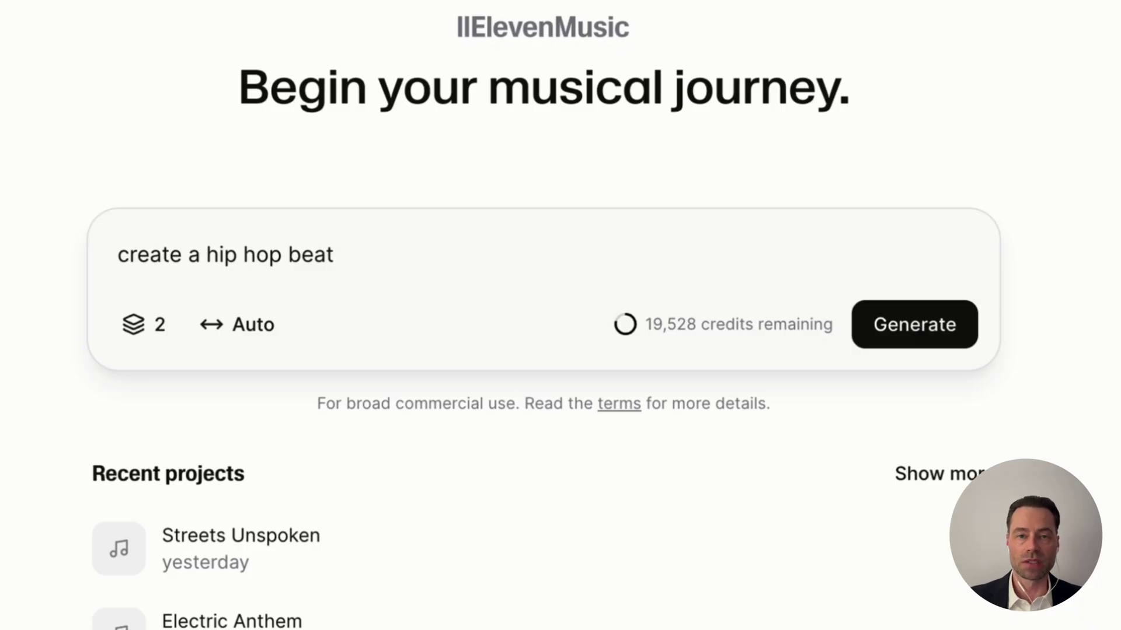
pyautogui.click(139, 344)
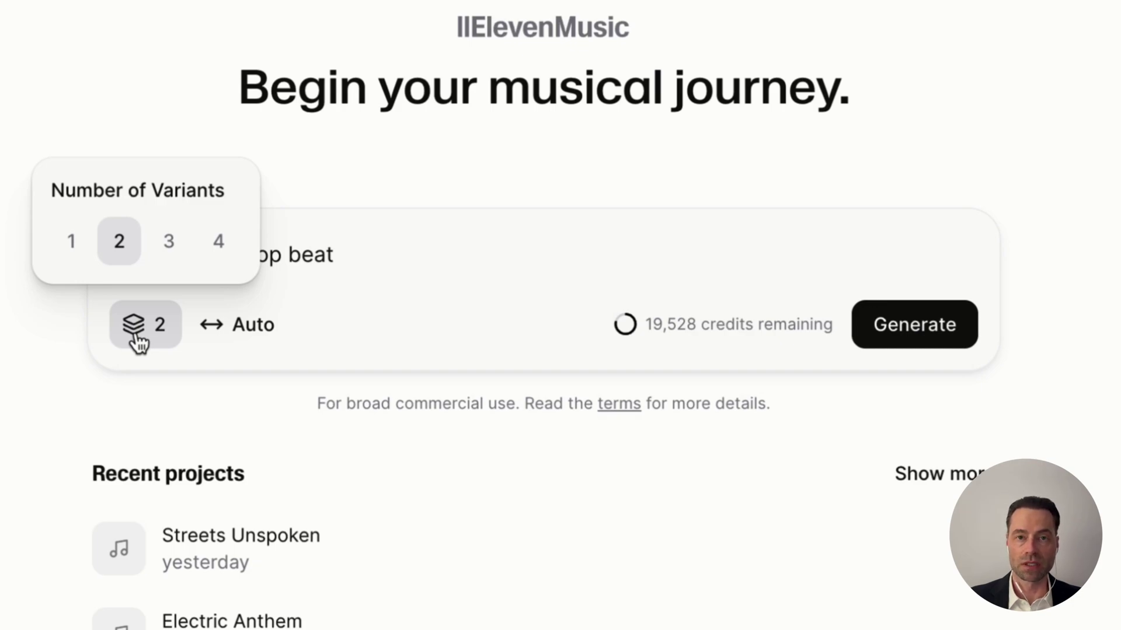
pyautogui.click(234, 349)
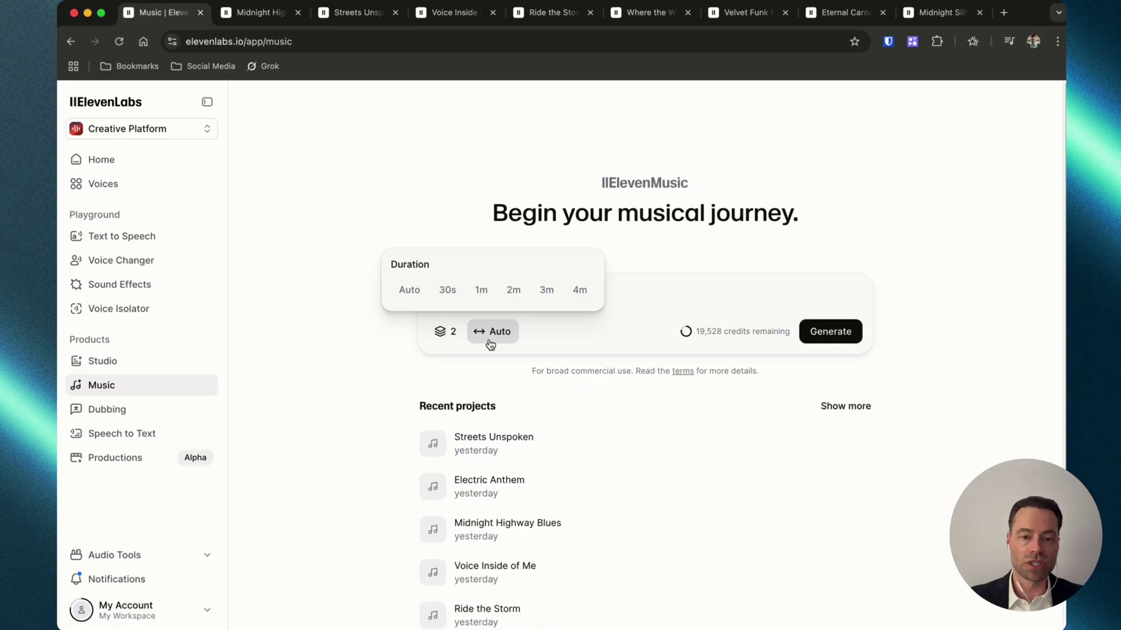
# Open the Midnight Highway Blues project, compare its variations, and play Variation 2
pyautogui.click(841, 406)
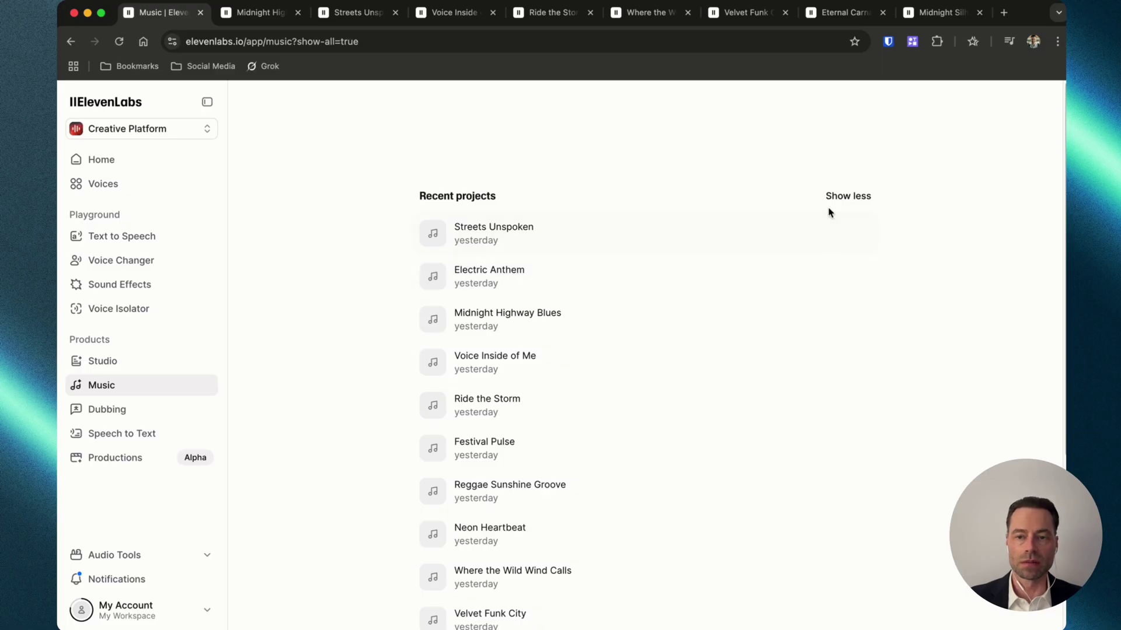
pyautogui.hotkey('ctrl', 'Tab')
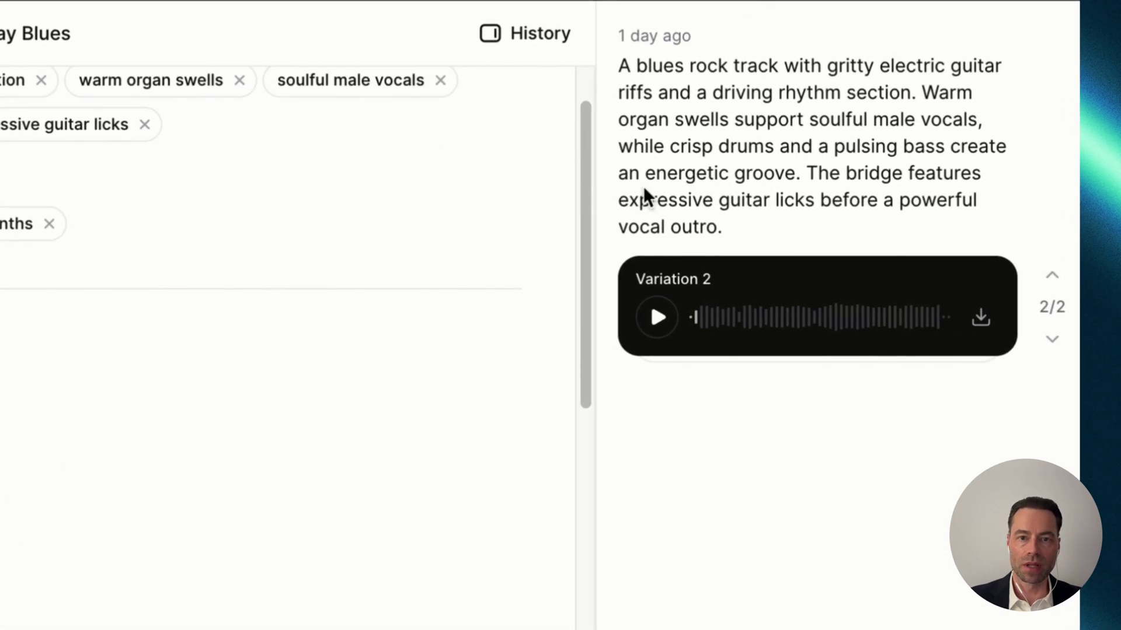
pyautogui.click(1052, 276)
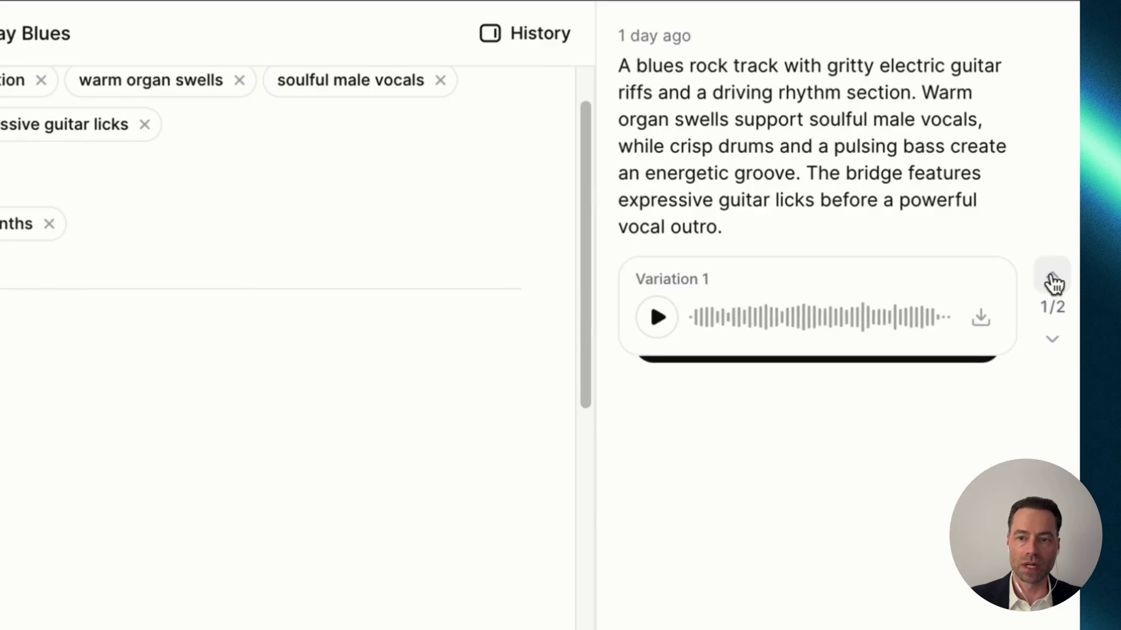
pyautogui.click(1052, 281)
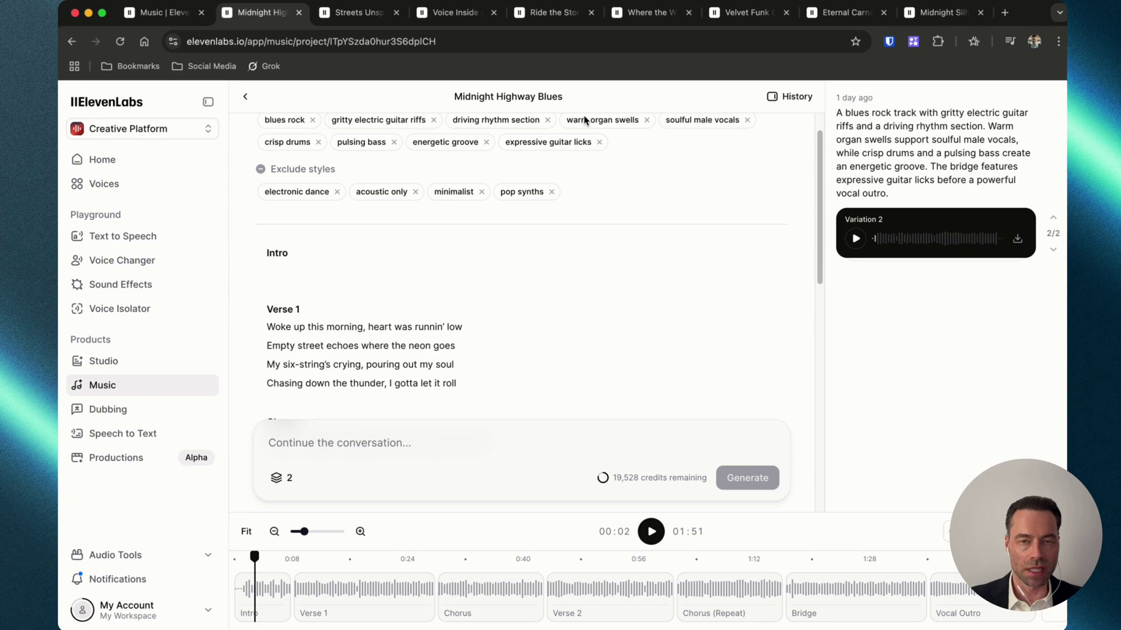
pyautogui.click(855, 238)
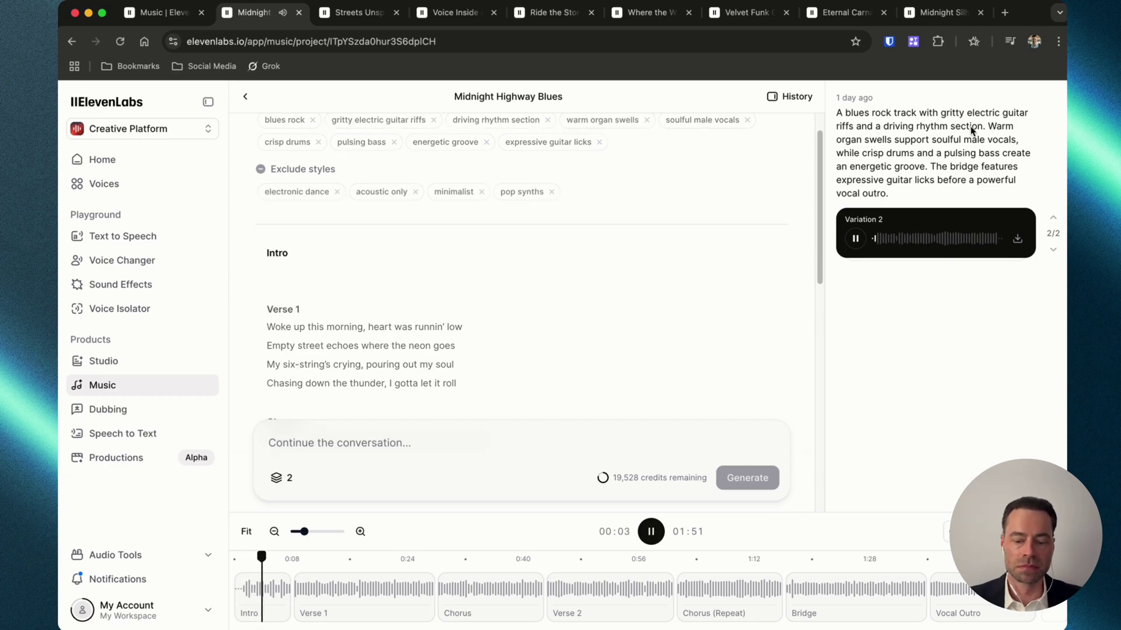
pyautogui.press('XF86AudioRaiseVolume')
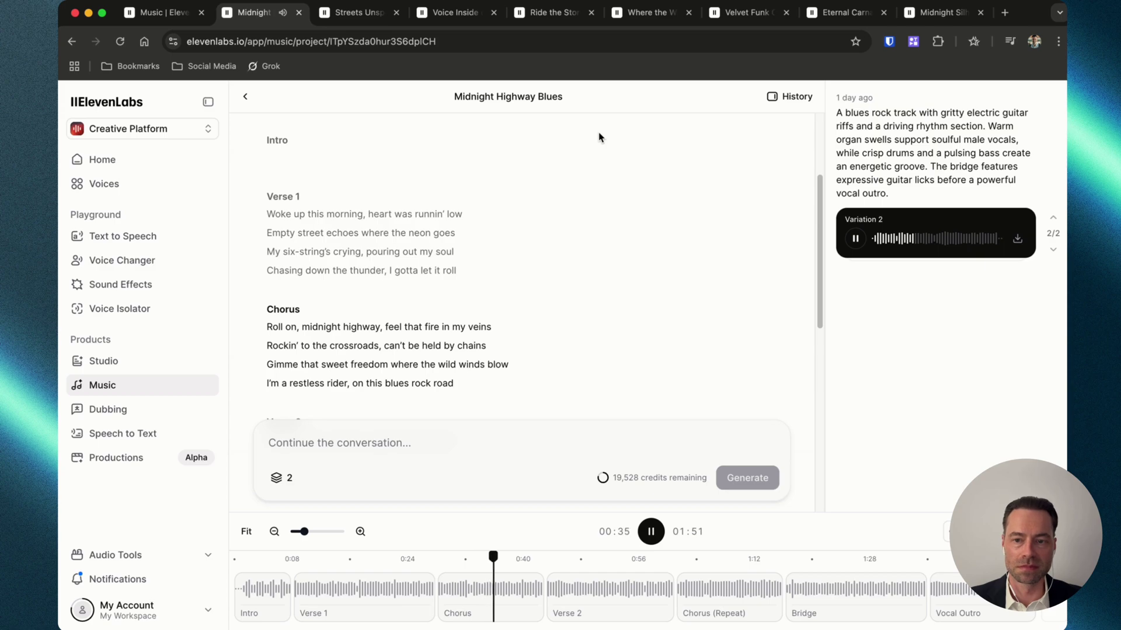
# Add 'drums' to Midnight Highway Blues' include styles and regenerate the song
pyautogui.scroll(3, 584, 175)
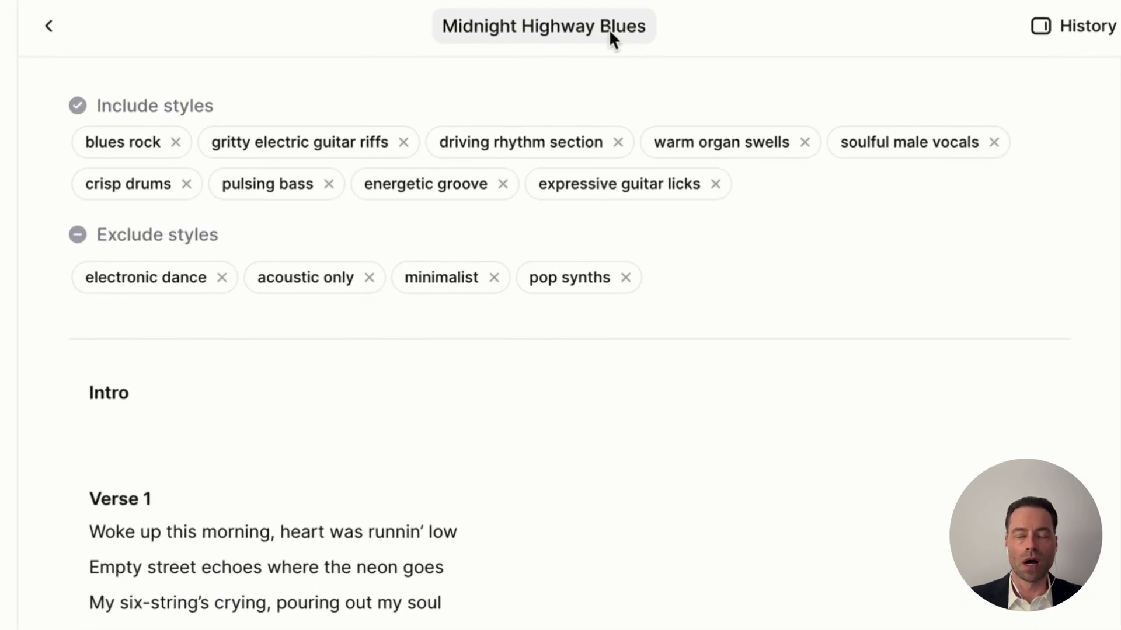
pyautogui.click(607, 20)
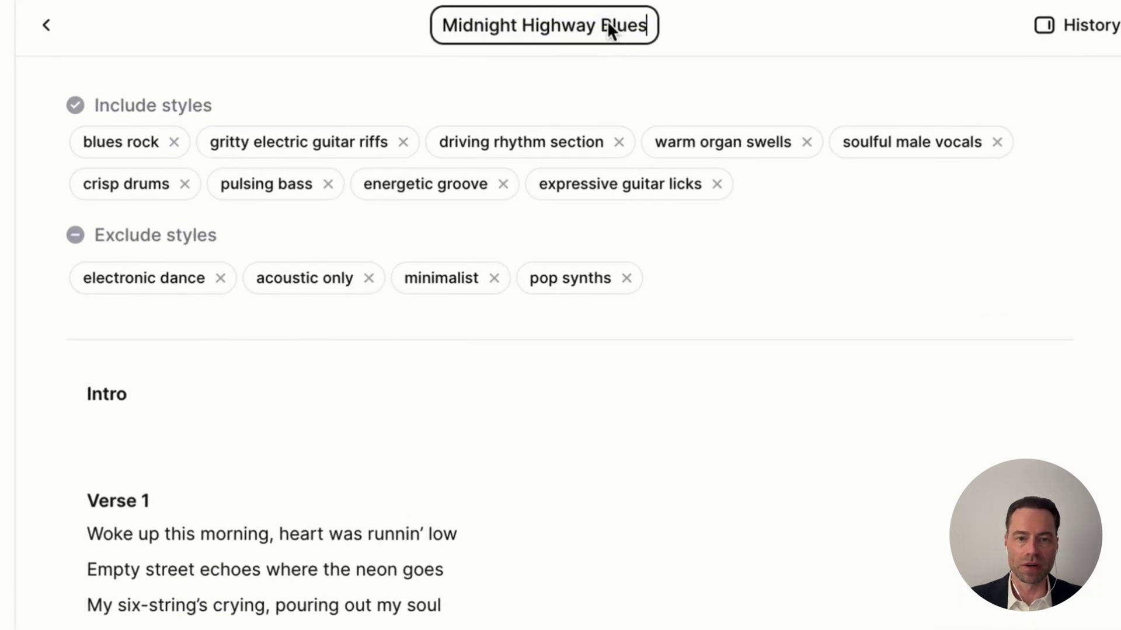
pyautogui.tripleClick(604, 23)
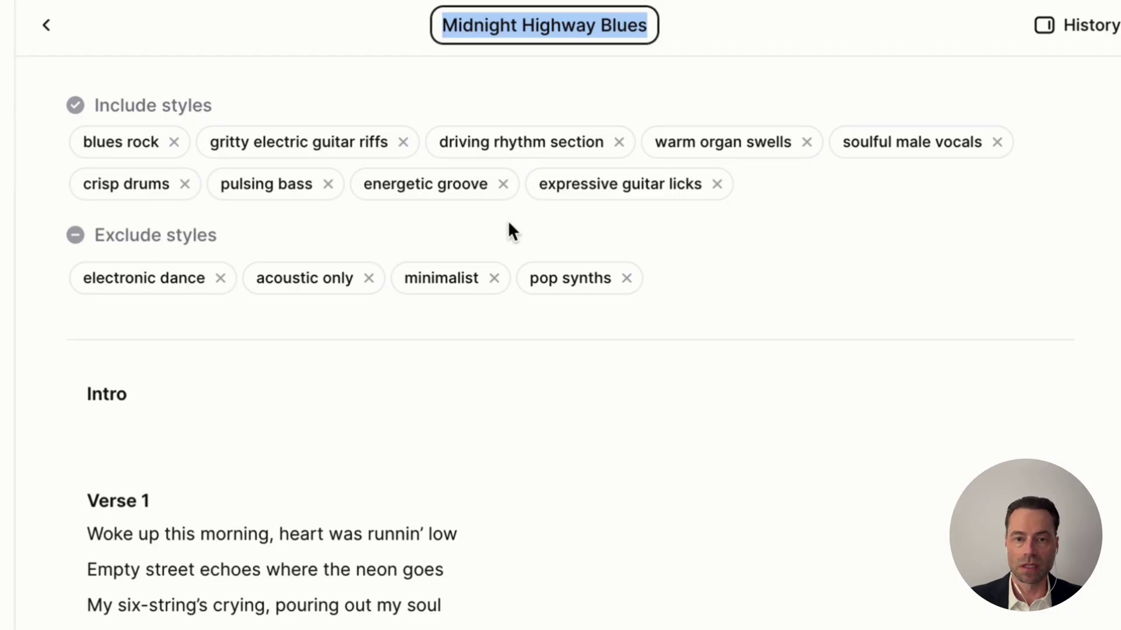
pyautogui.click(759, 189)
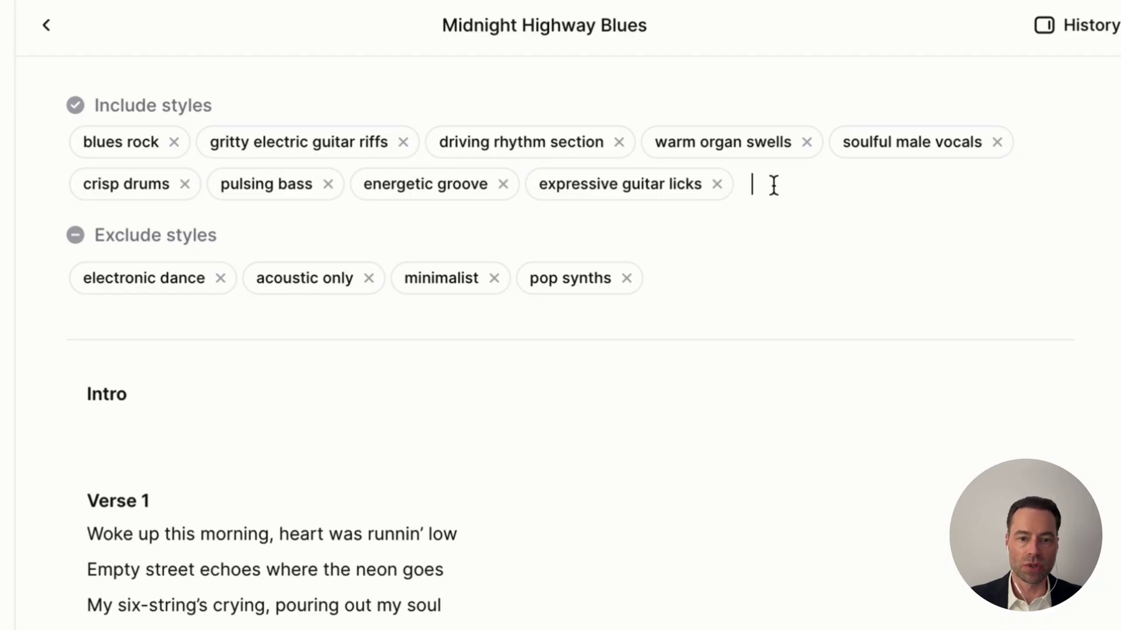
pyautogui.write('drums')
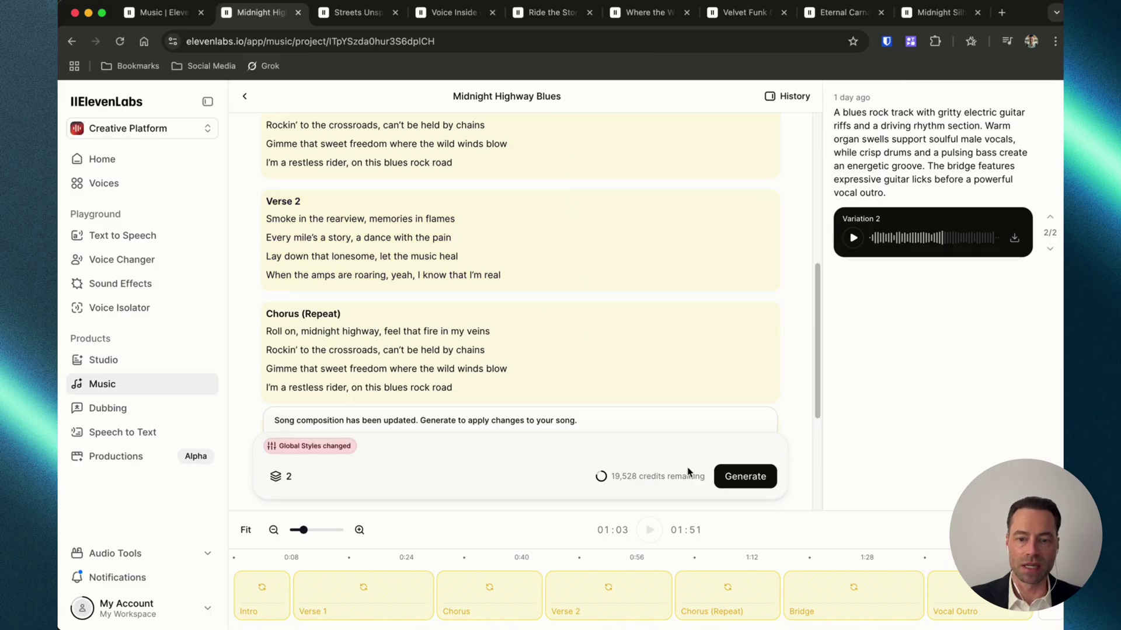
pyautogui.click(746, 477)
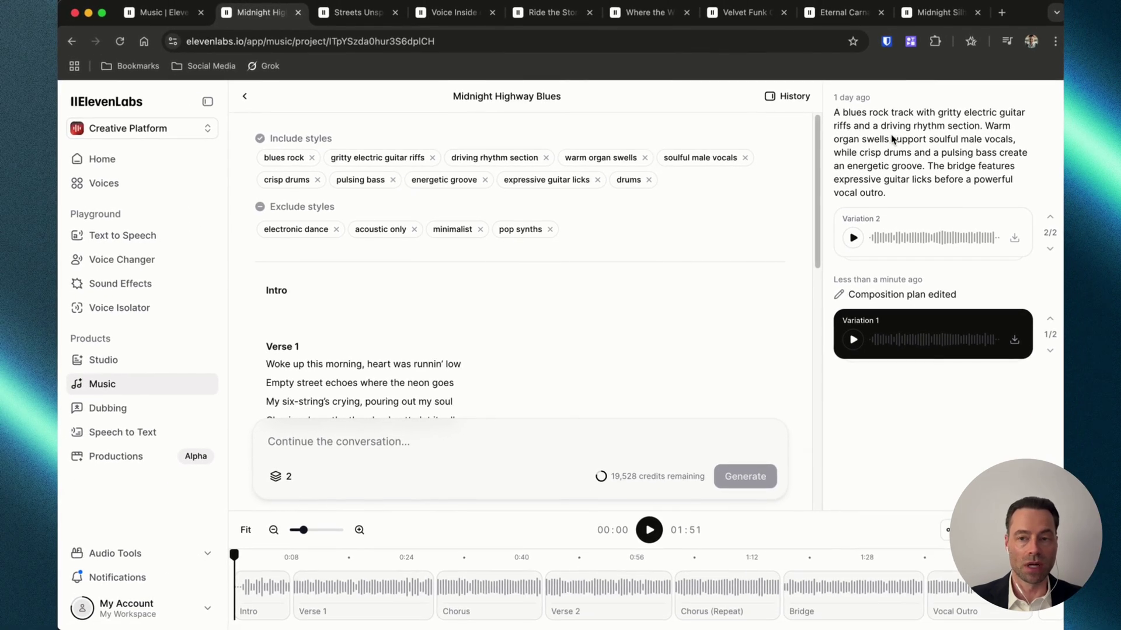
pyautogui.moveTo(1032, 114)
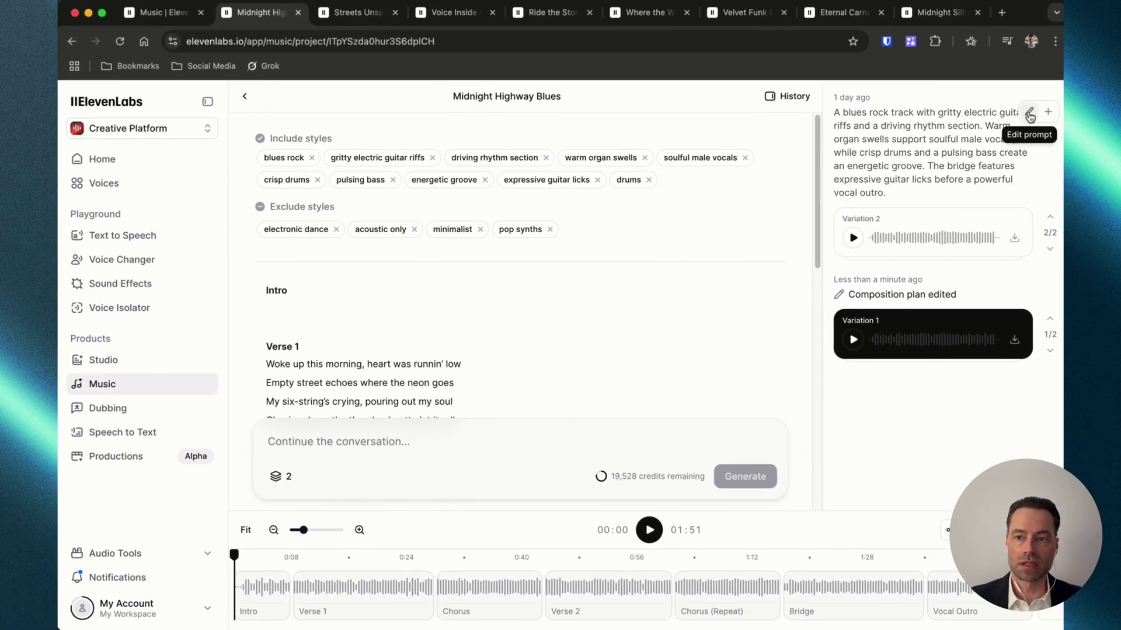
pyautogui.click(1031, 115)
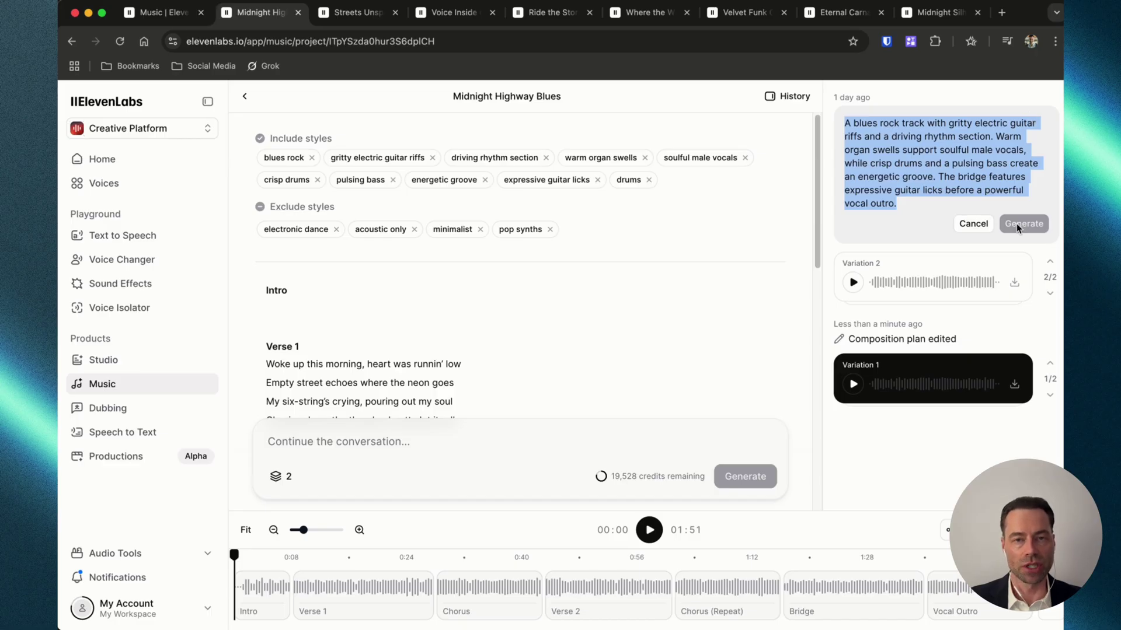
pyautogui.click(985, 225)
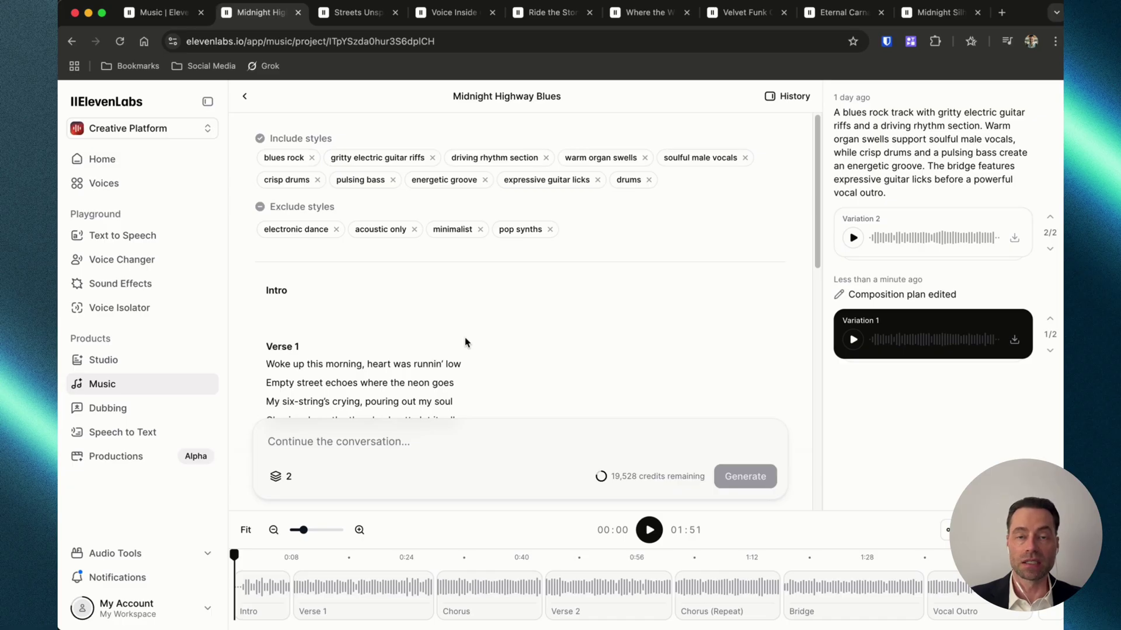
pyautogui.scroll(-1, 478, 366)
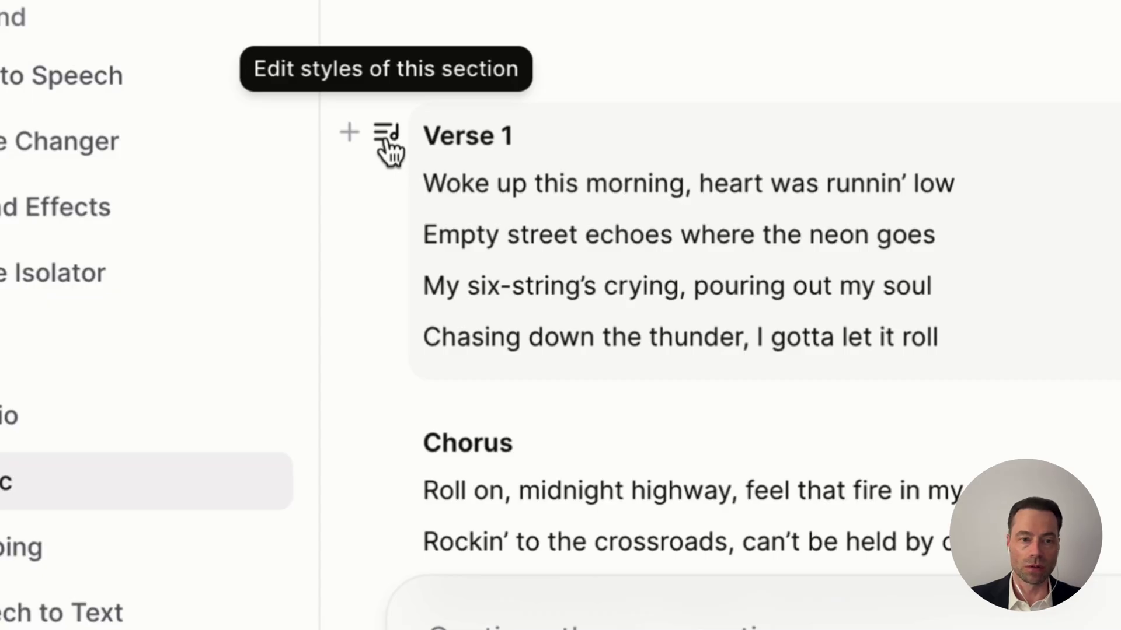
pyautogui.click(389, 151)
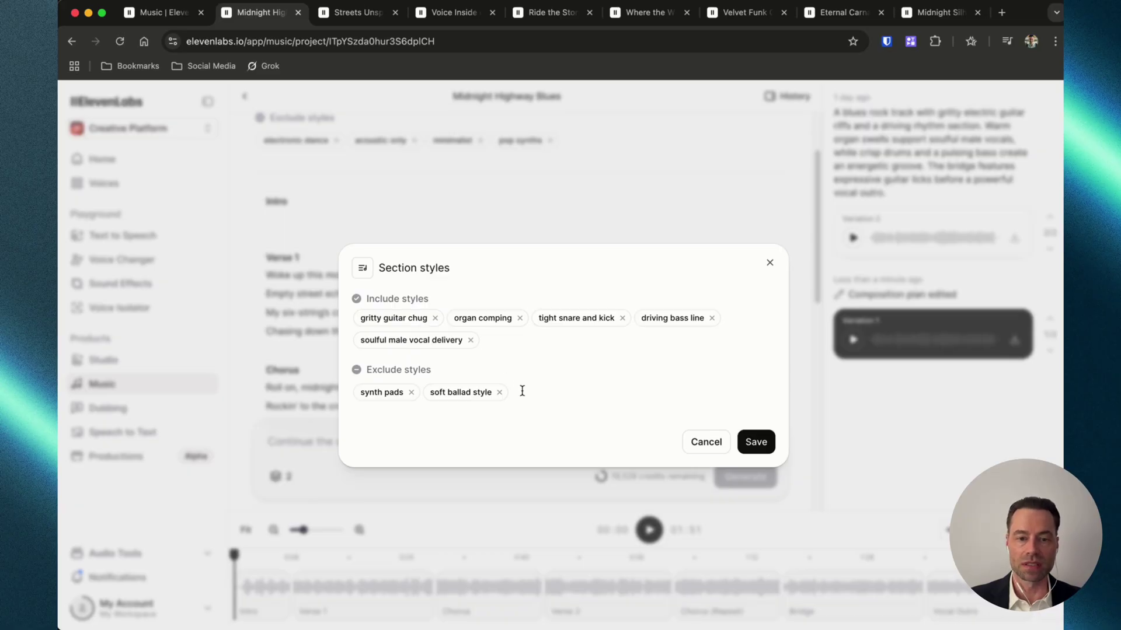
pyautogui.click(770, 264)
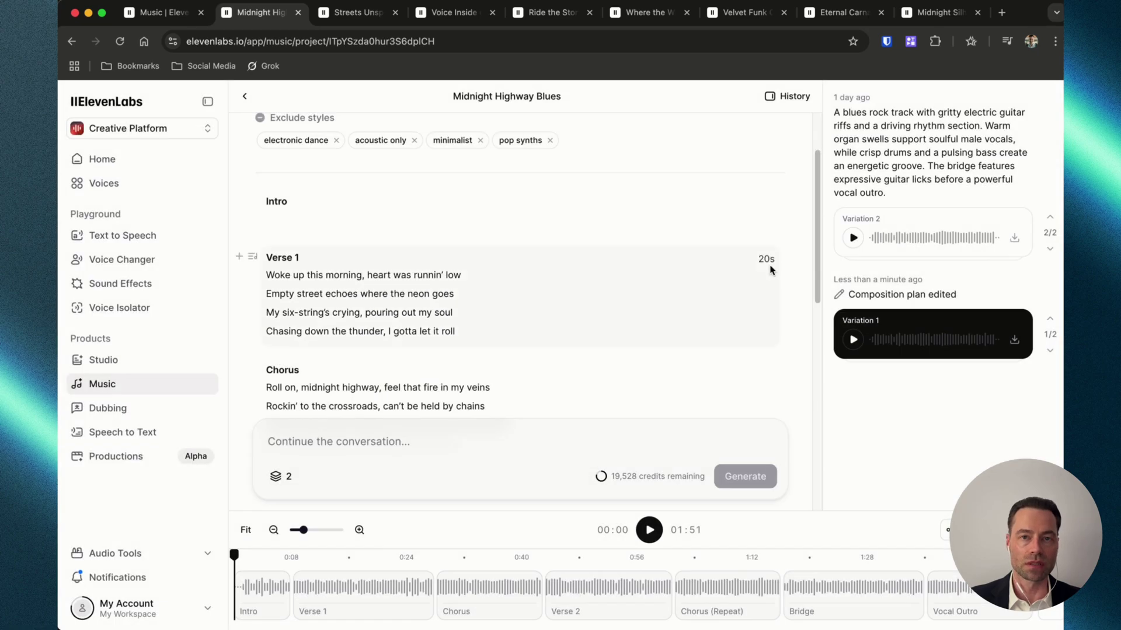
pyautogui.click(415, 275)
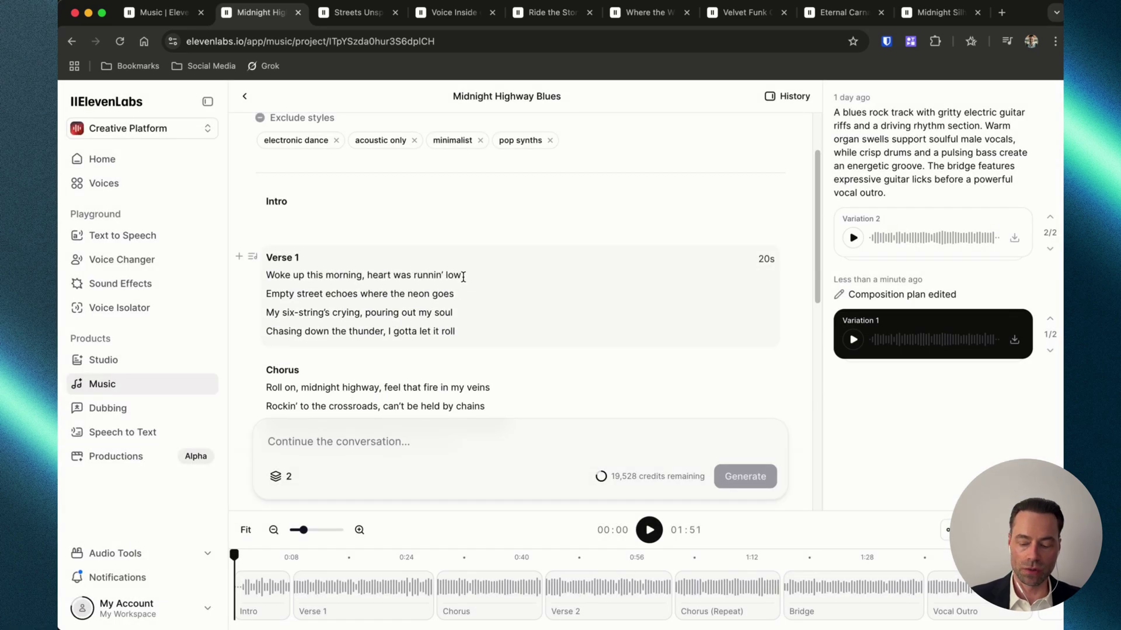
pyautogui.click(463, 276)
pyautogui.press('BackSpace')
pyautogui.press('BackSpace')
pyautogui.press('BackSpace')
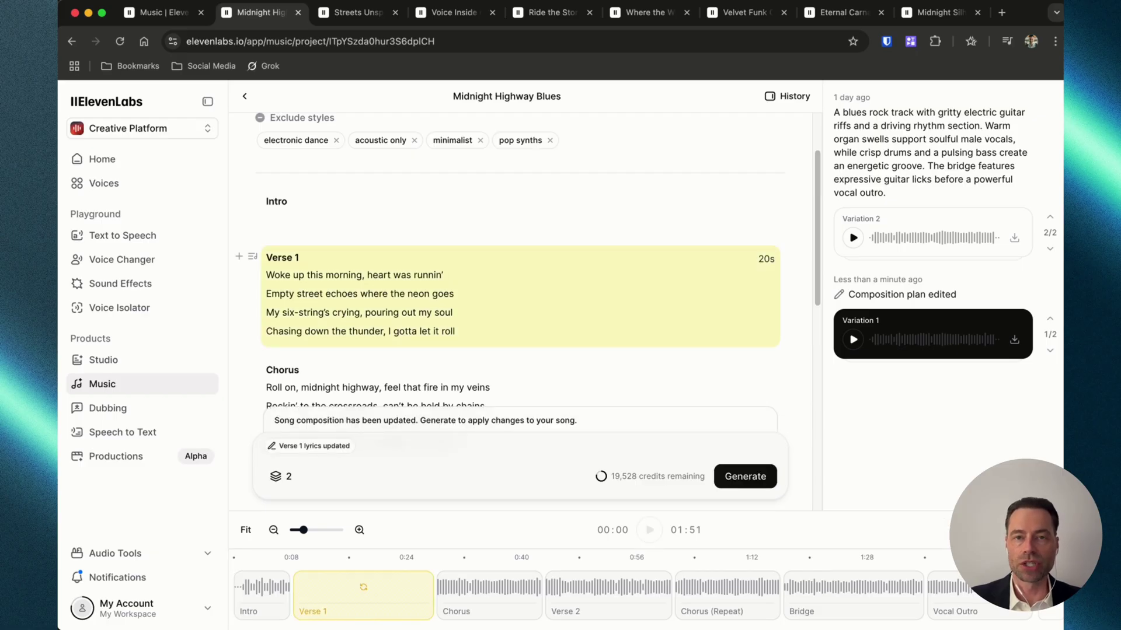
pyautogui.write('totee')
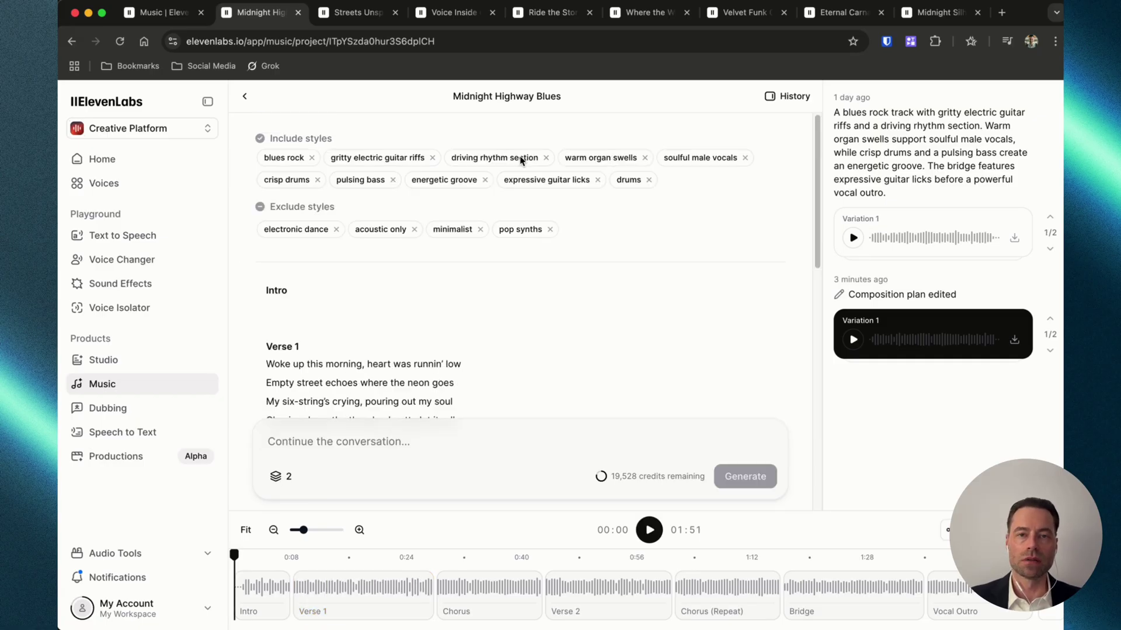
pyautogui.scroll(-2, 407, 286)
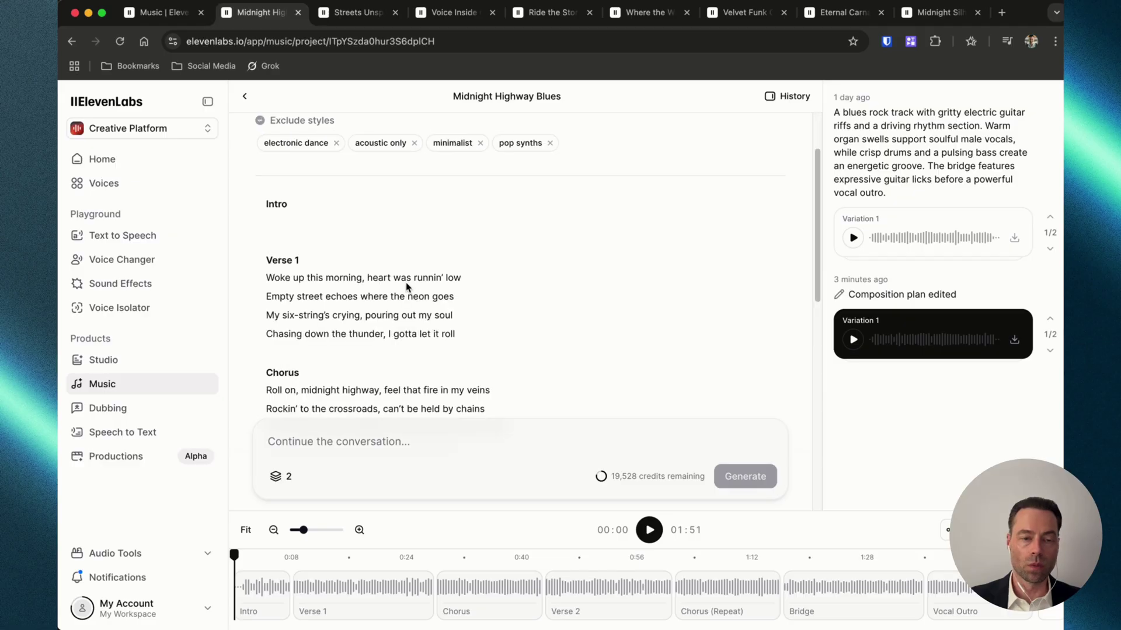
pyautogui.scroll(-1, 313, 258)
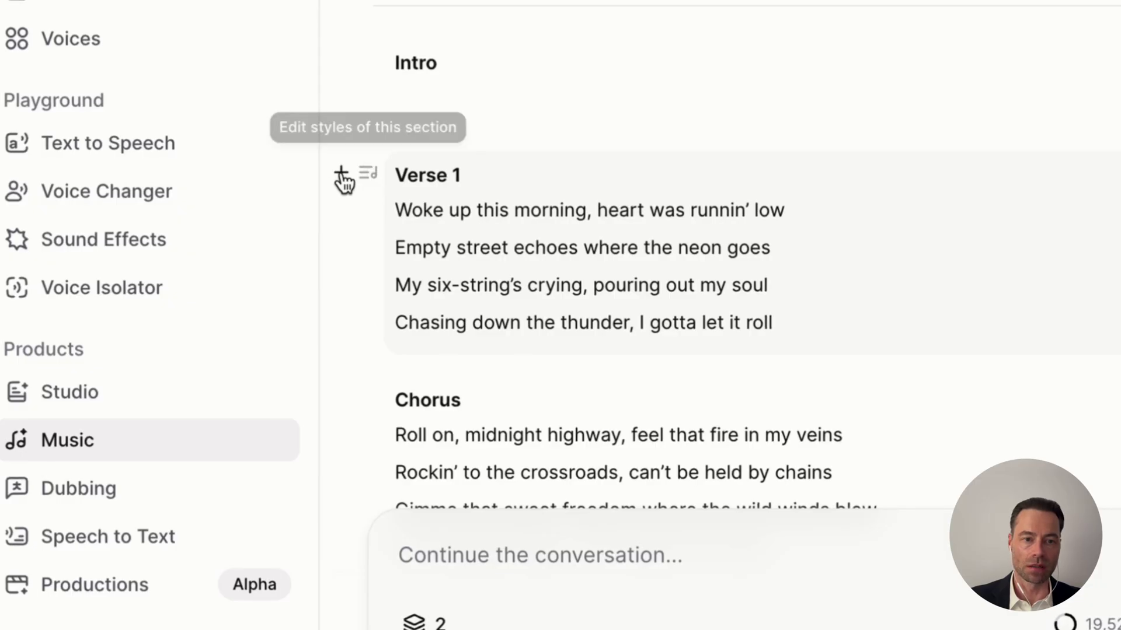
# Insert an empty 10-second New Section after Verse 1 and open its style settings
pyautogui.click(343, 180)
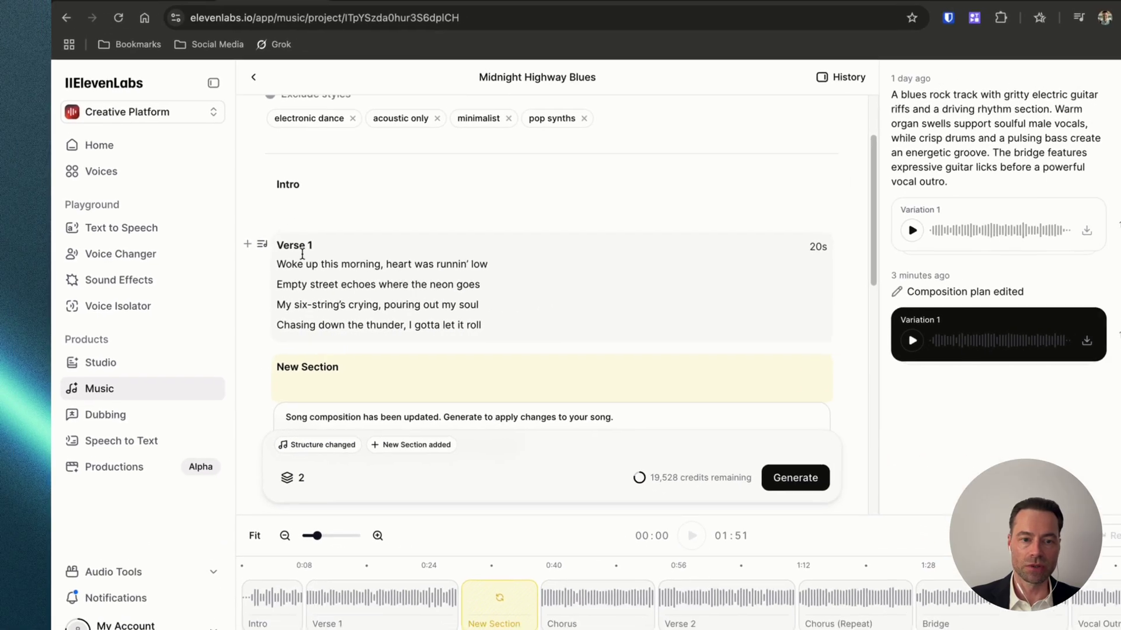
pyautogui.click(330, 328)
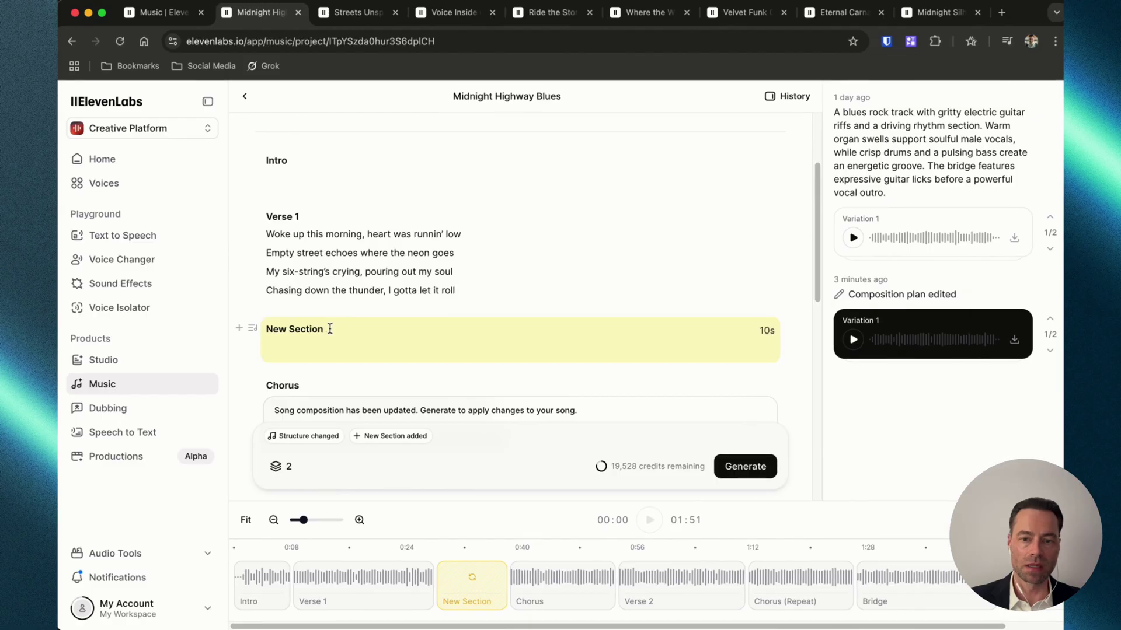
pyautogui.click(252, 328)
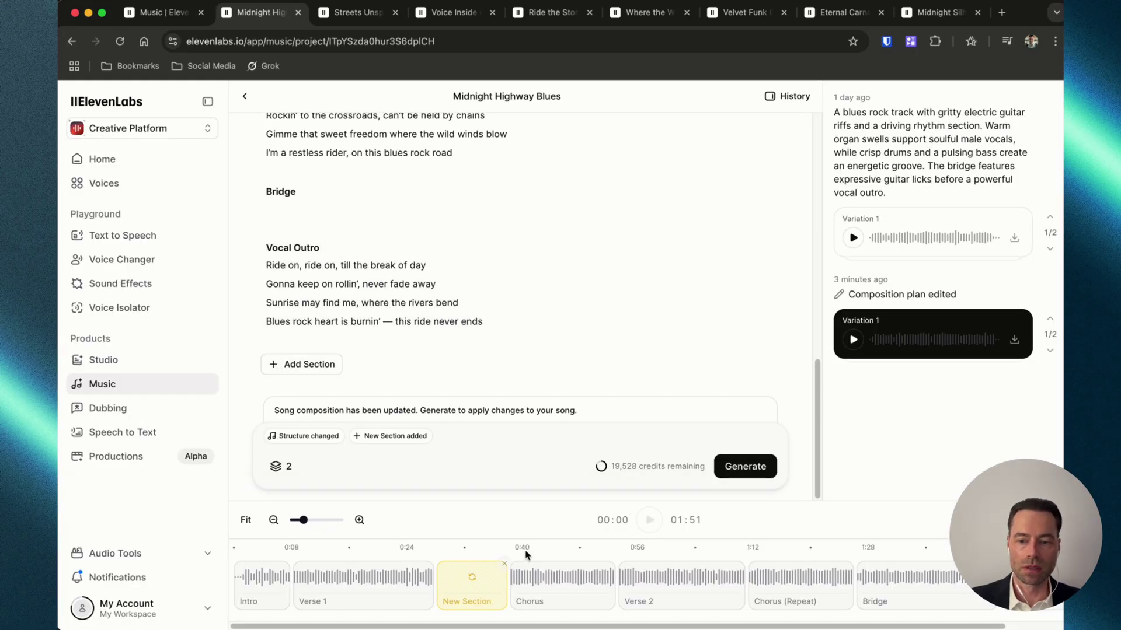
# Extend the first Chorus, delete it, and move Chorus (Repeat) after the Bridge
pyautogui.hscroll(2, 979, 576)
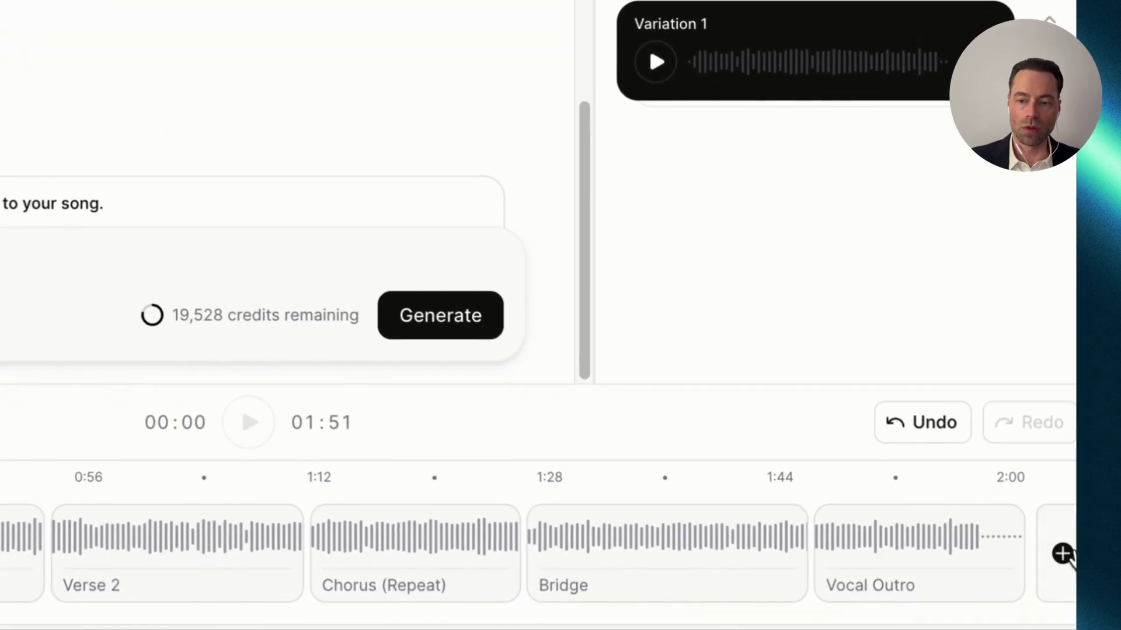
pyautogui.click(1061, 553)
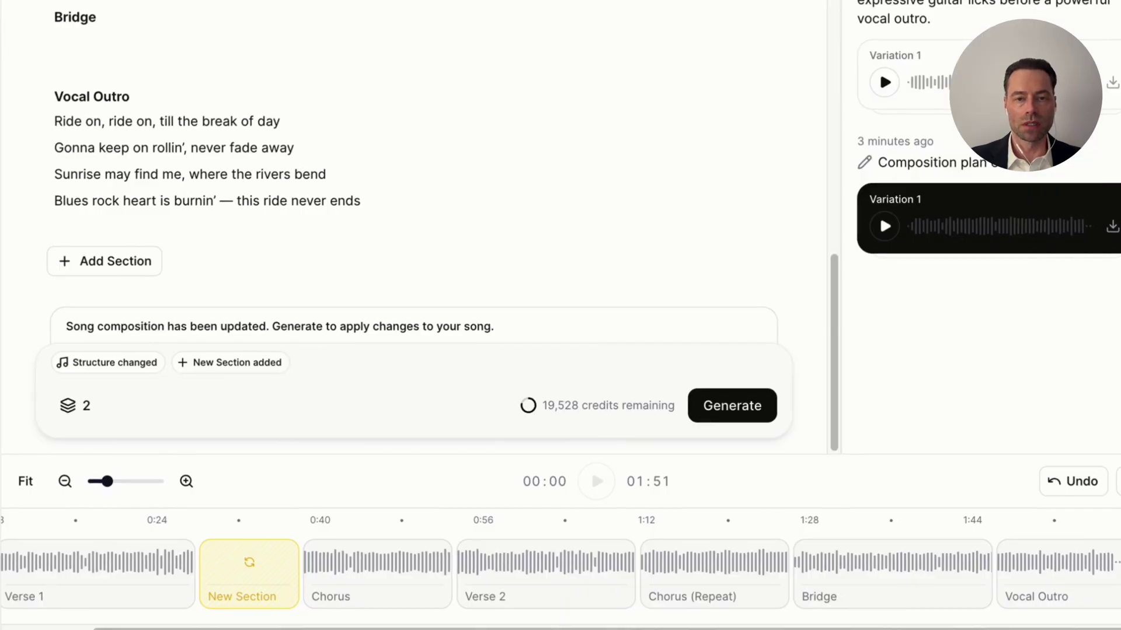
pyautogui.moveTo(388, 567)
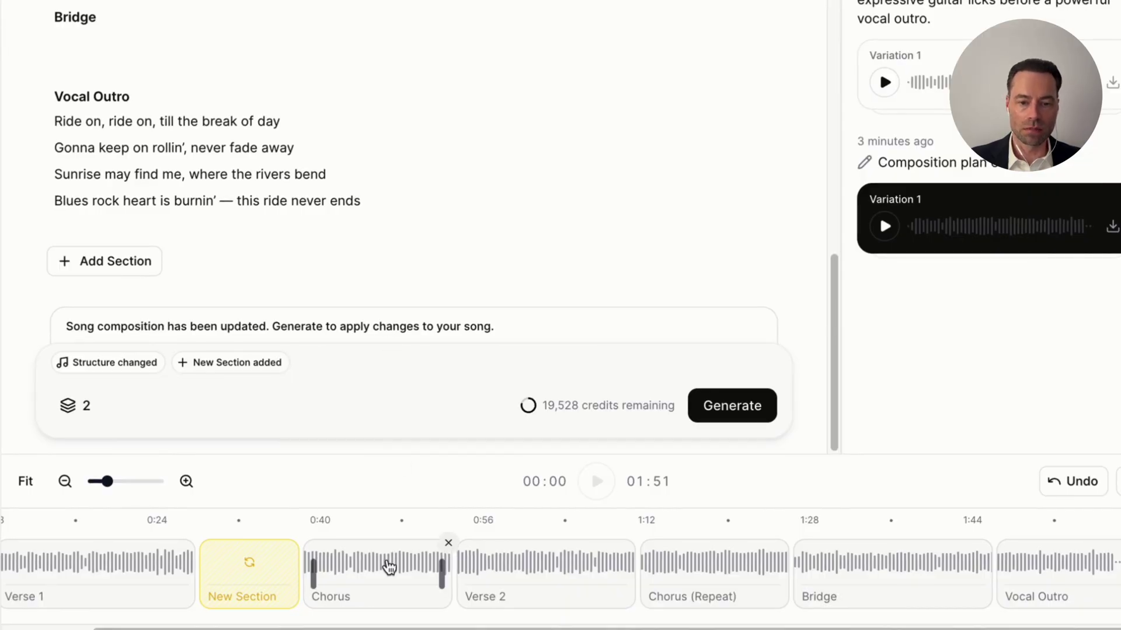
pyautogui.moveTo(442, 571)
pyautogui.mouseDown()
pyautogui.moveTo(390, 578)
pyautogui.moveTo(465, 579)
pyautogui.moveTo(454, 575)
pyautogui.mouseUp()
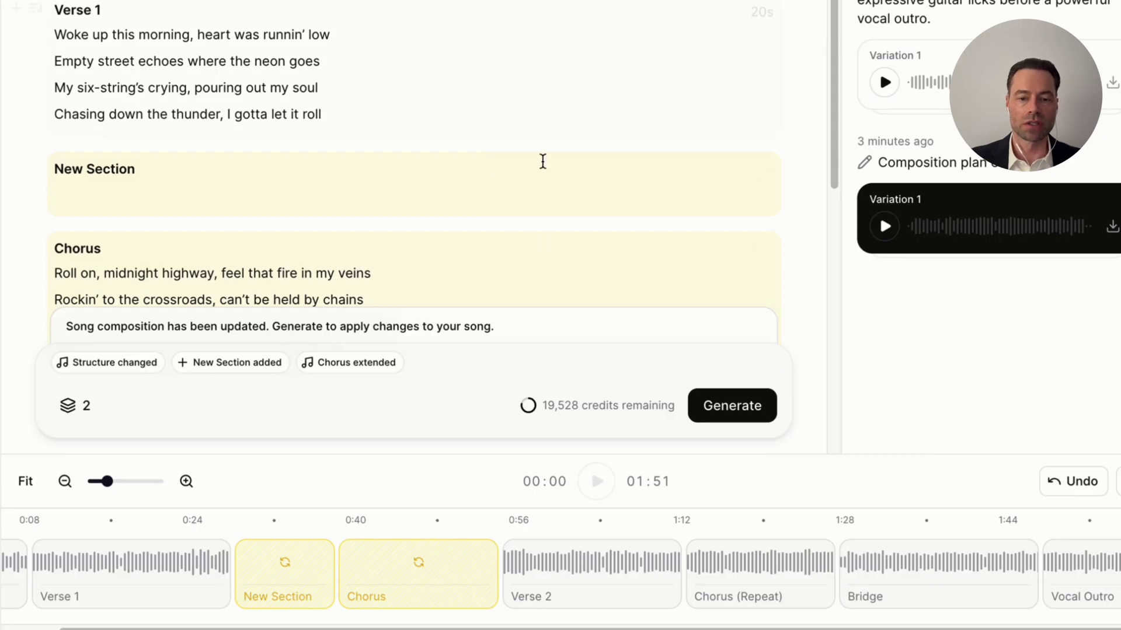
pyautogui.click(495, 543)
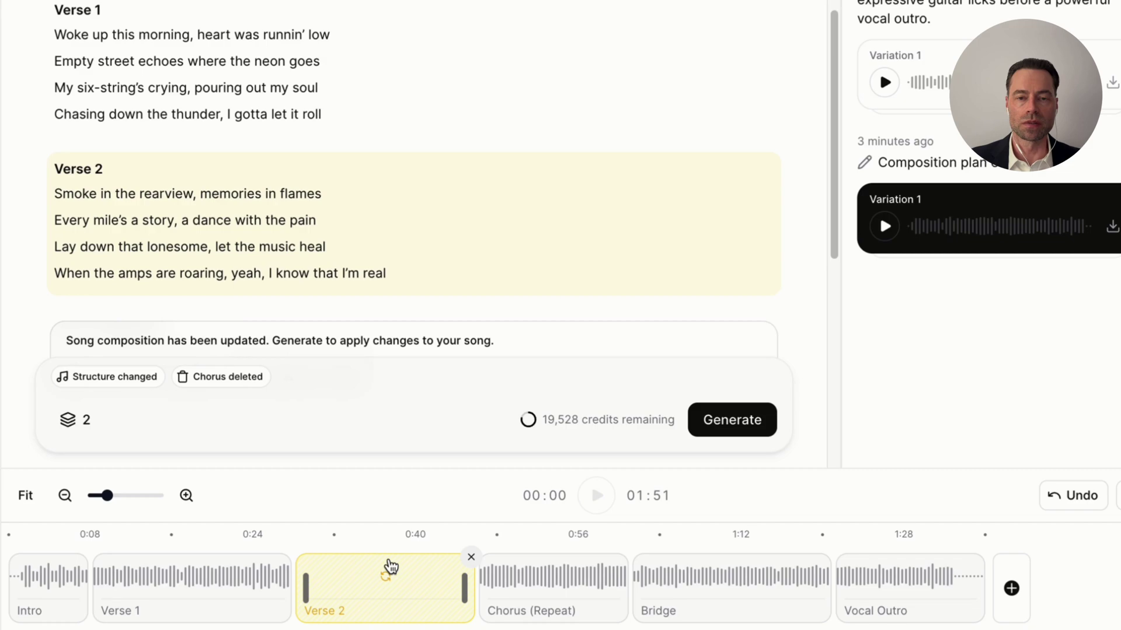
pyautogui.moveTo(554, 589); pyautogui.dragTo(578, 583)
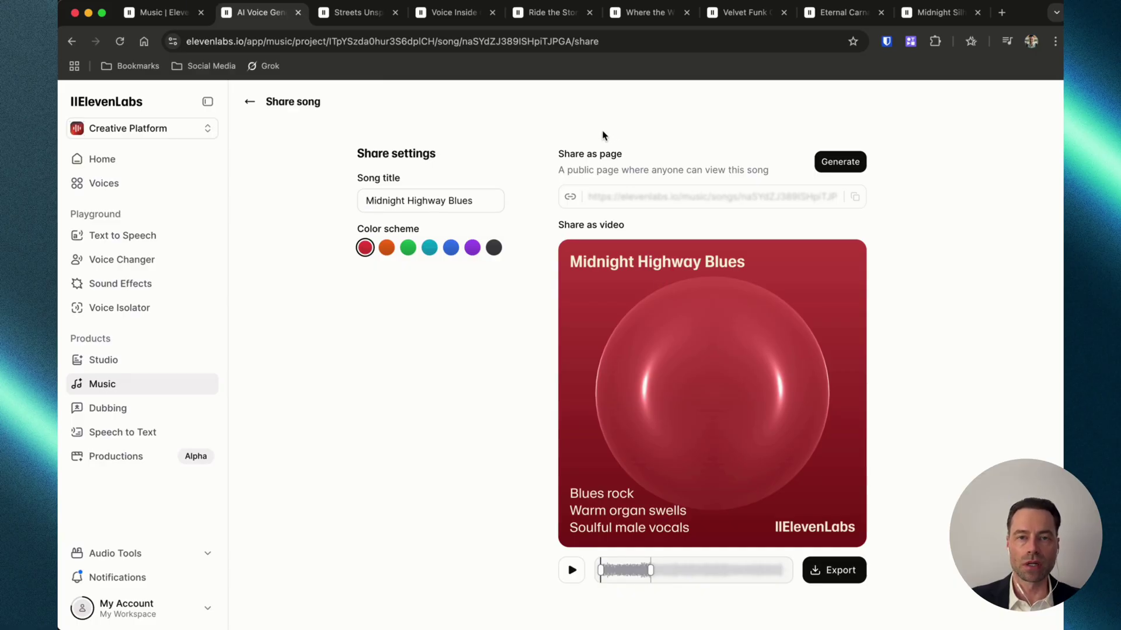
# Give the share video the teal colour scheme, then move to the Streets Unspoken project
pyautogui.click(427, 249)
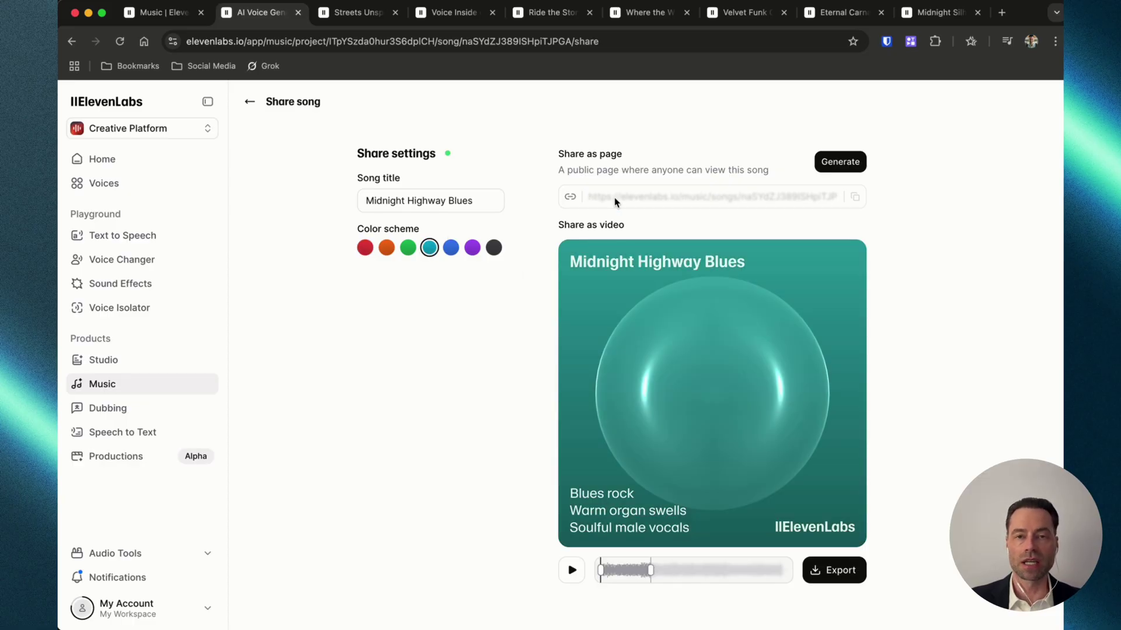
pyautogui.hotkey('ctrl', 'Tab')
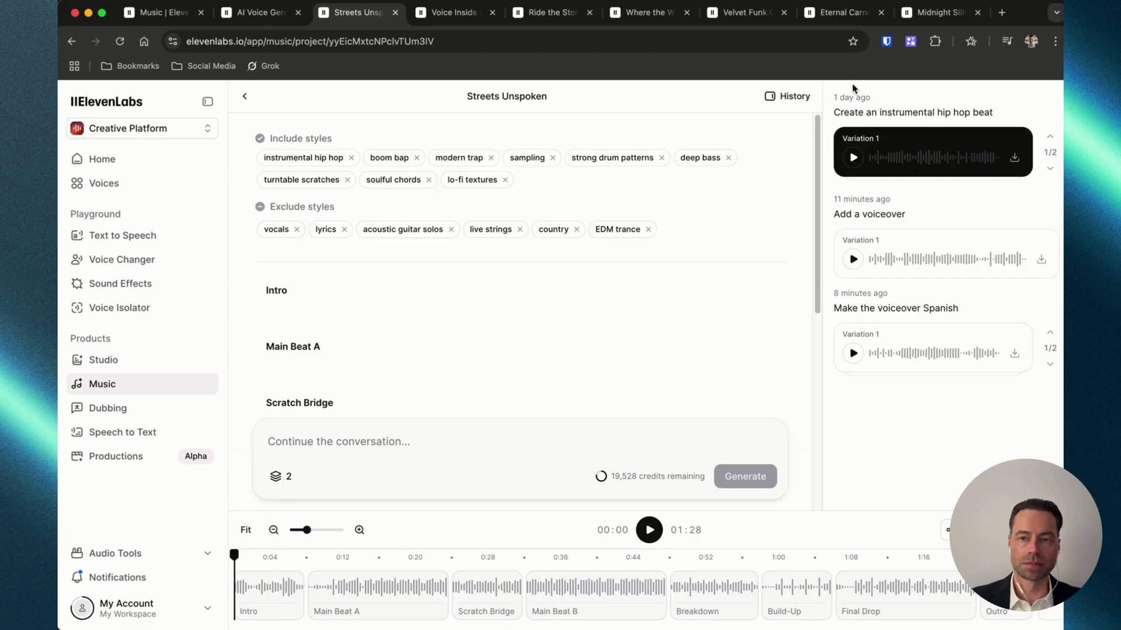
# Play Streets Unspoken, then play its 'Add a voiceover' version to 0:17 and pause
pyautogui.press('space')
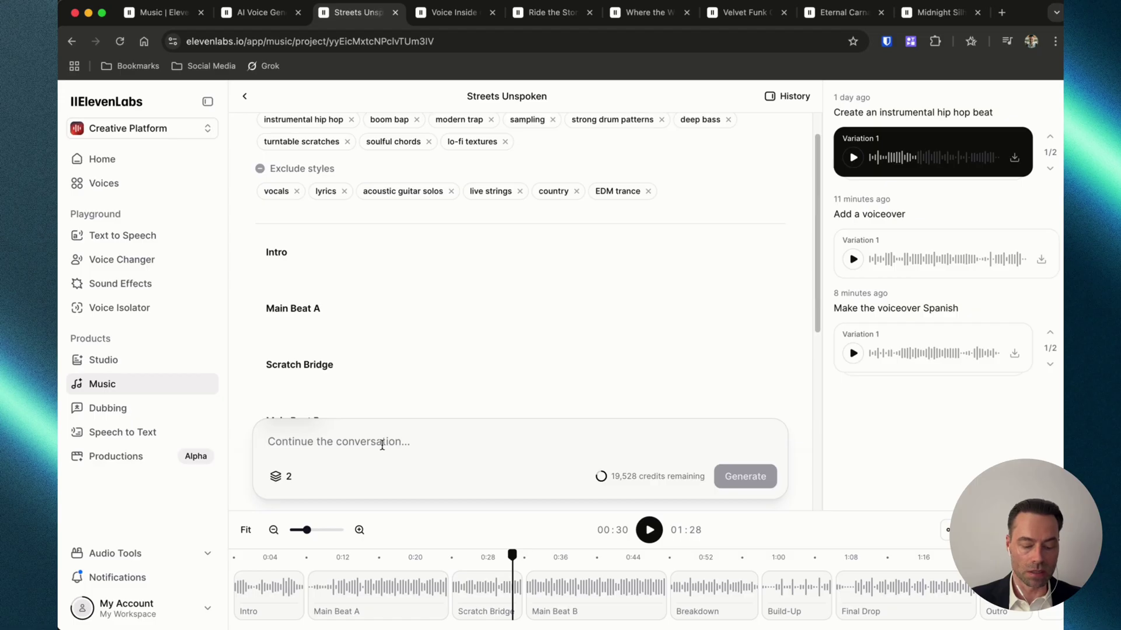
pyautogui.click(382, 445)
pyautogui.write('add a voiceover')
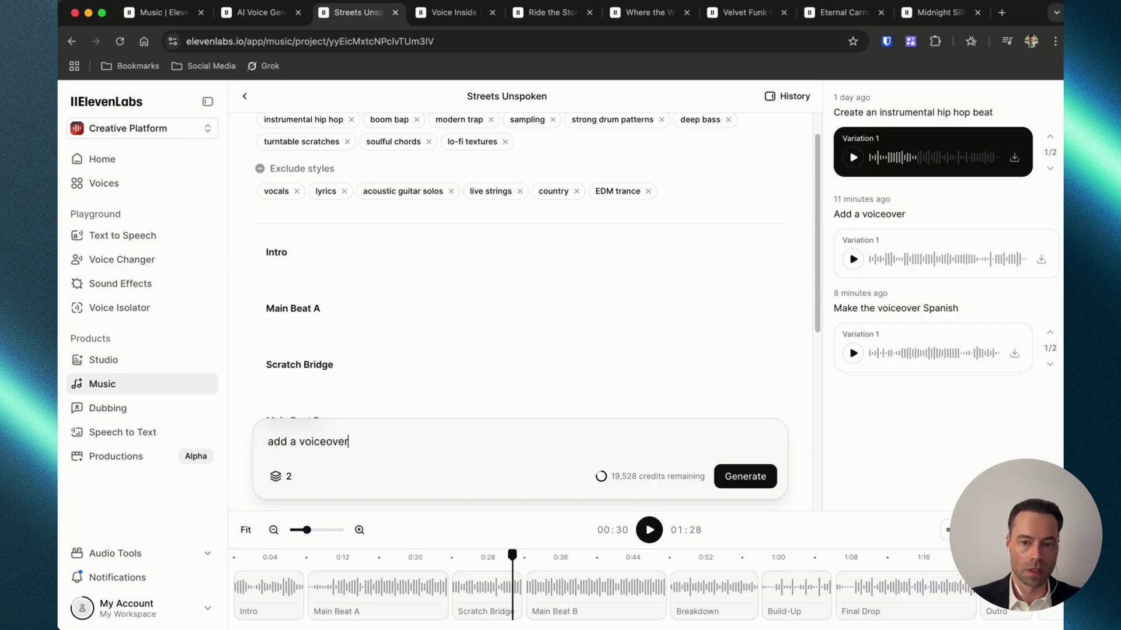
pyautogui.click(852, 259)
pyautogui.scroll(-2, 475, 318)
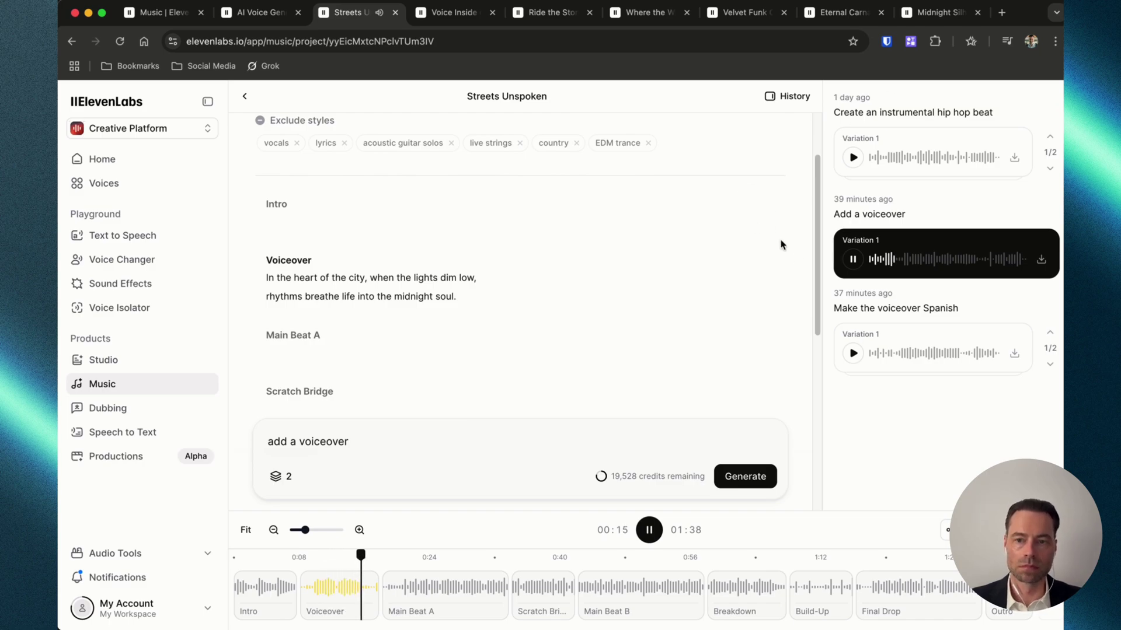
pyautogui.click(852, 261)
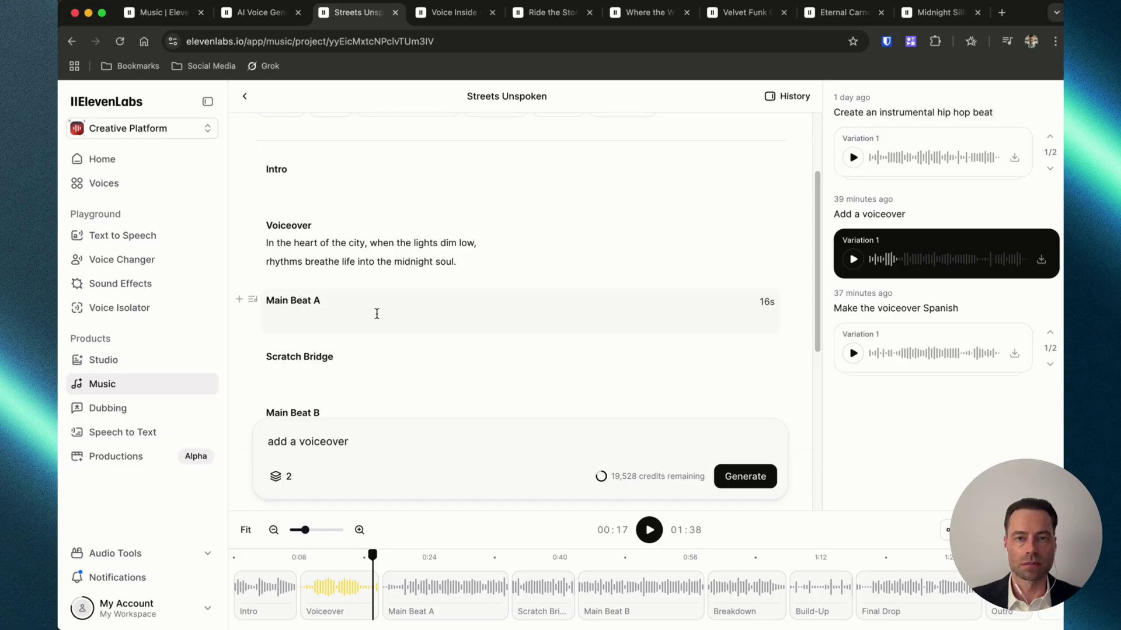
pyautogui.press('Return')
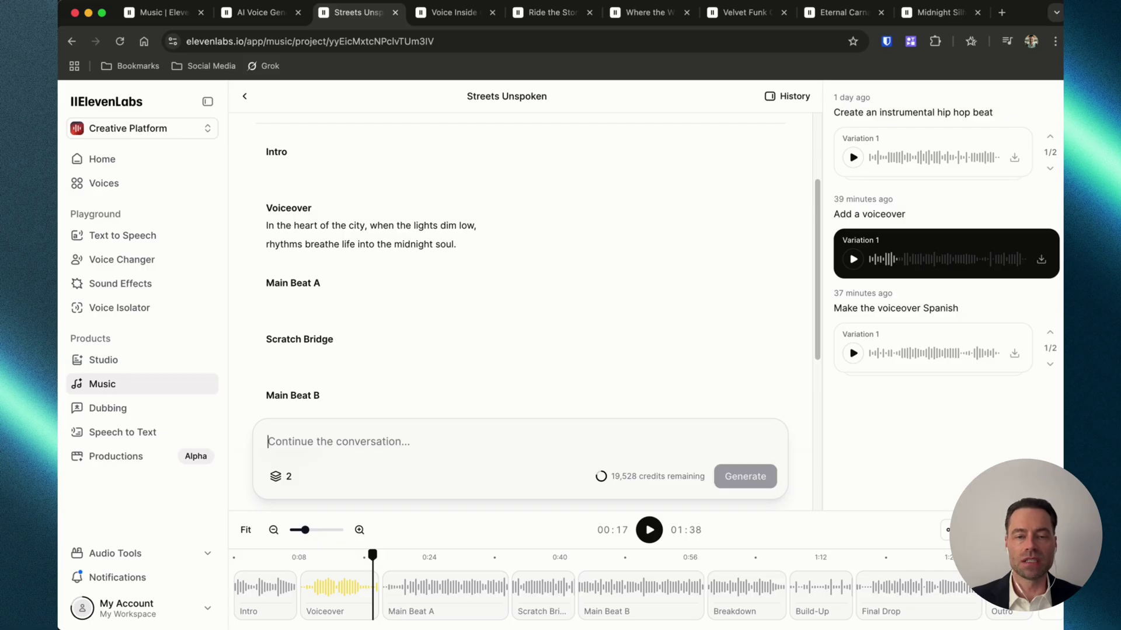
# Play and pause the 'Make the voiceover Spanish' version of Streets Unspoken
pyautogui.write('Make ')
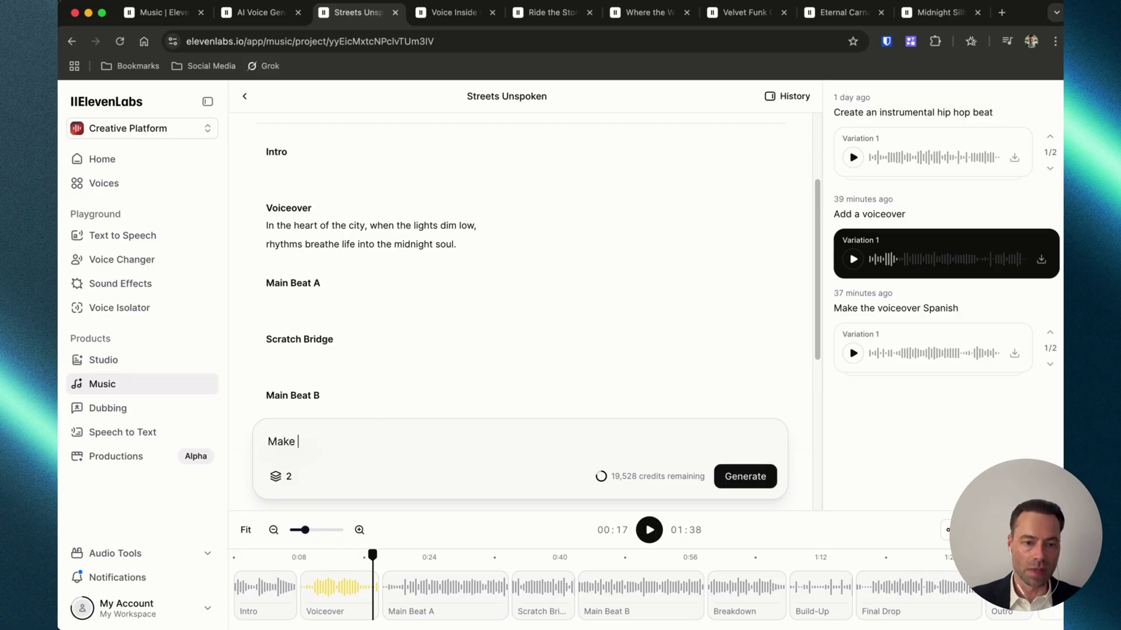
pyautogui.write('the voiceover Spanish')
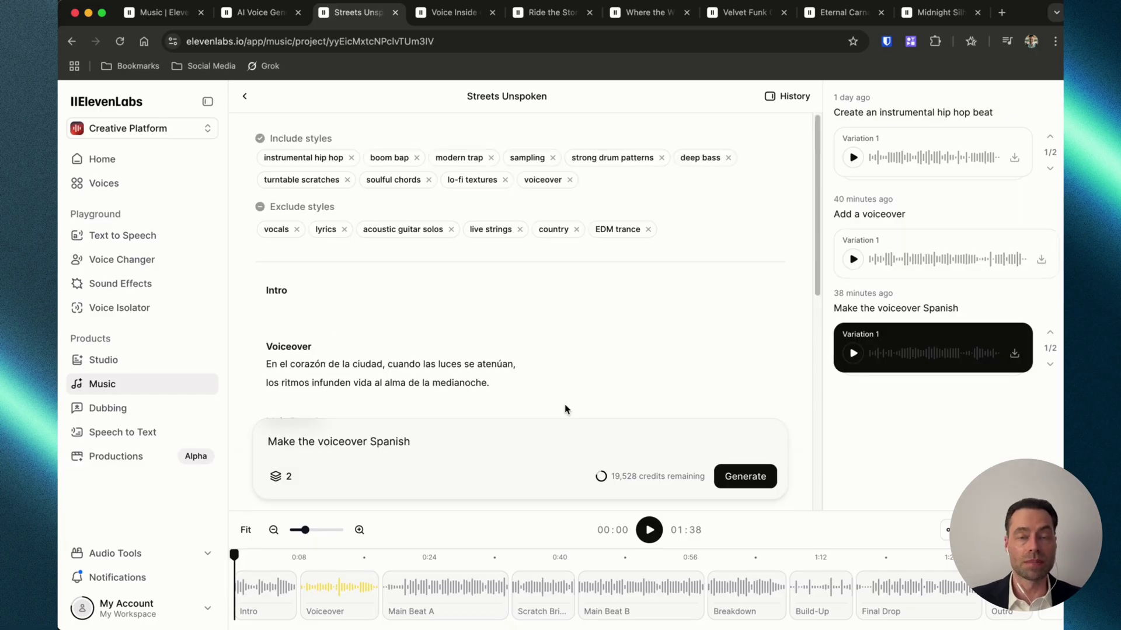
pyautogui.click(565, 409)
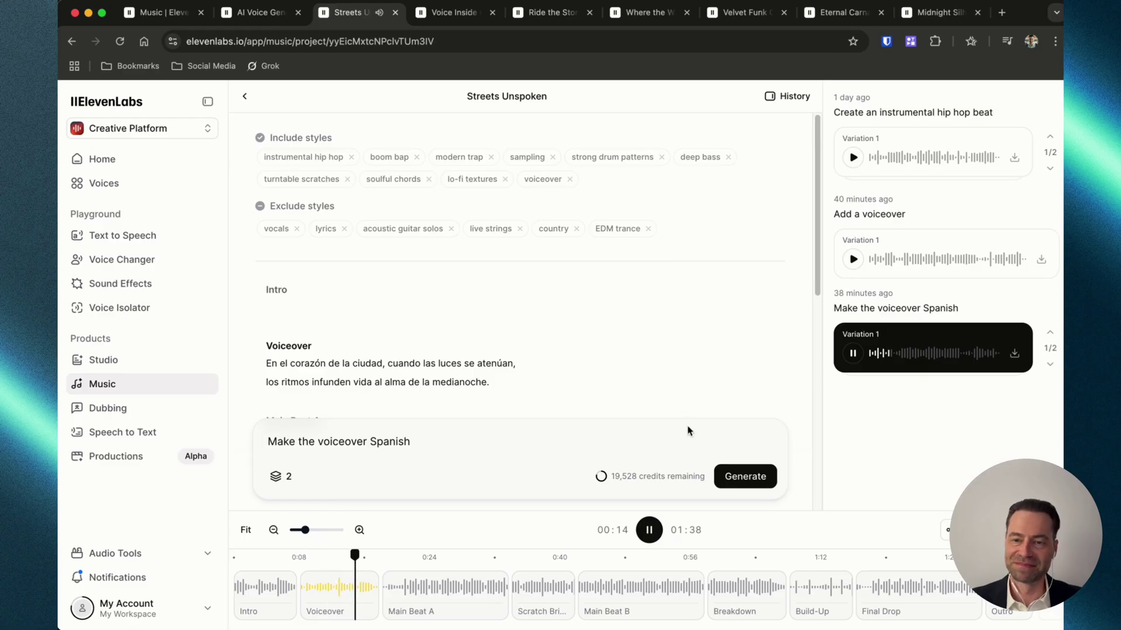
pyautogui.click(649, 530)
pyautogui.scroll(-1, 541, 125)
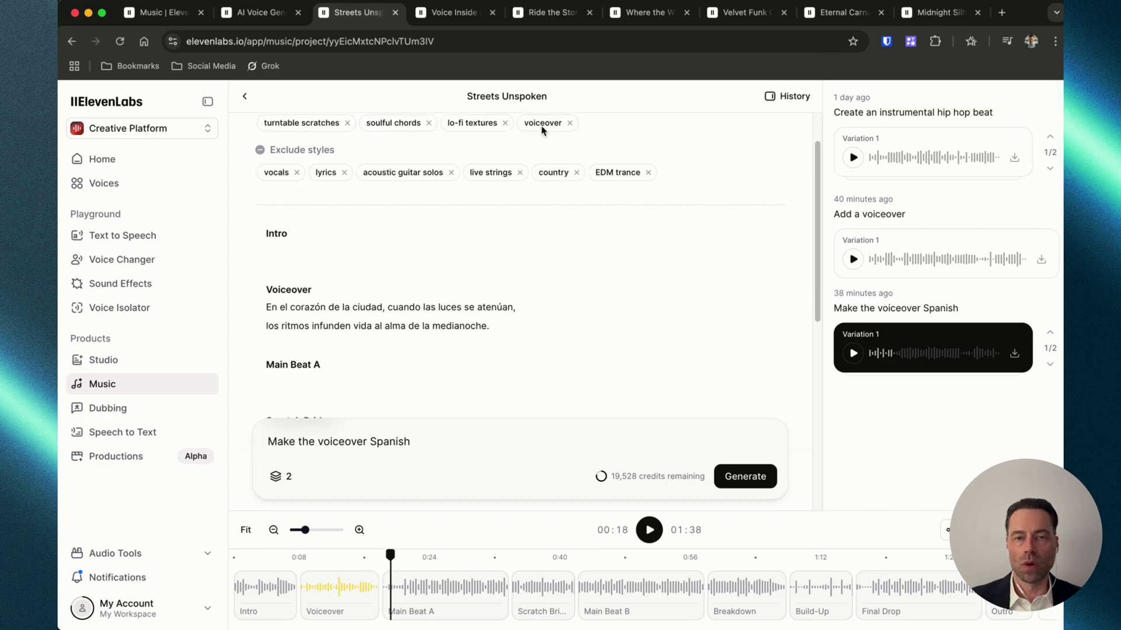
# Clear the prompt box and start a new request reading 'add gu'
pyautogui.press('super+a')
pyautogui.press('BackSpace')
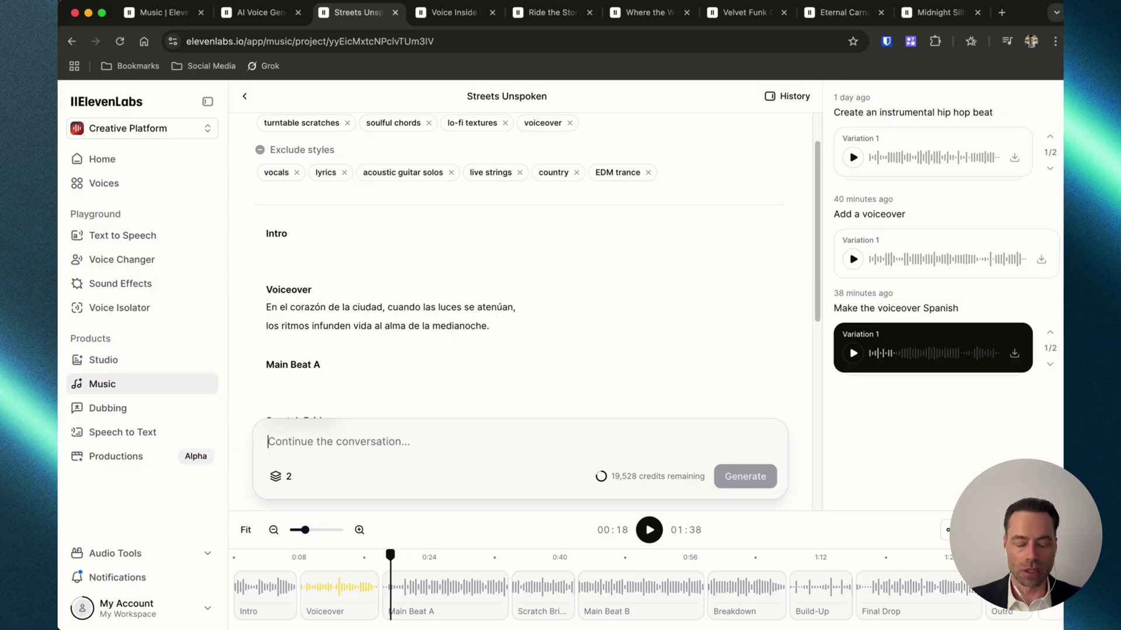
pyautogui.write('add a')
pyautogui.press('BackSpace')
pyautogui.write('gu')
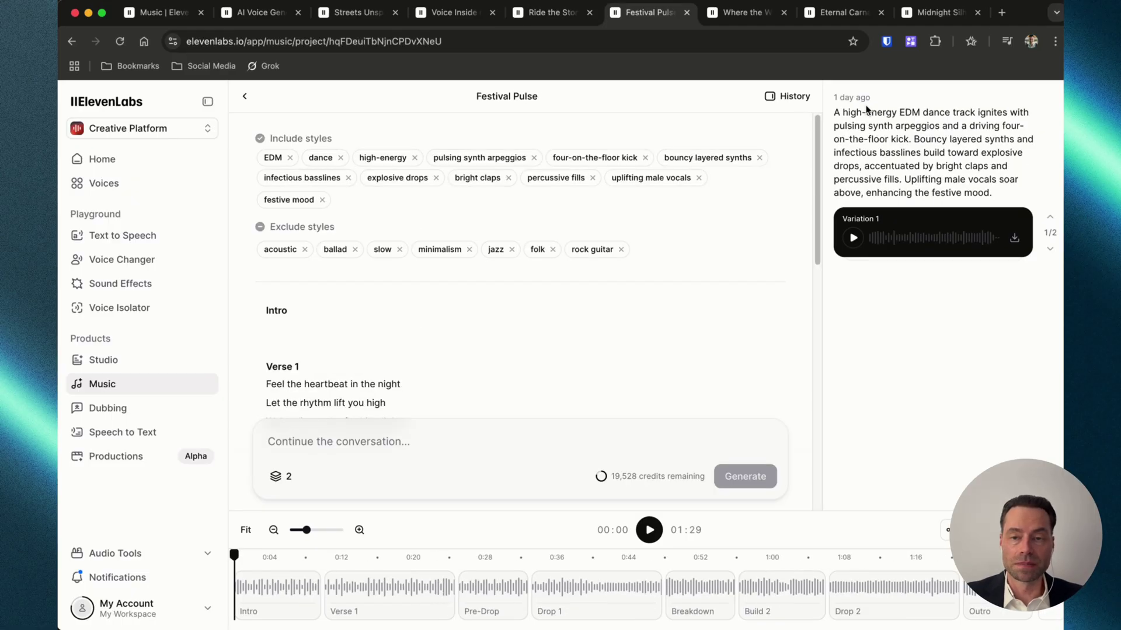
# Play Festival Pulse to 0:32, then move to the Where the Wild Wind Calls project
pyautogui.press('space')
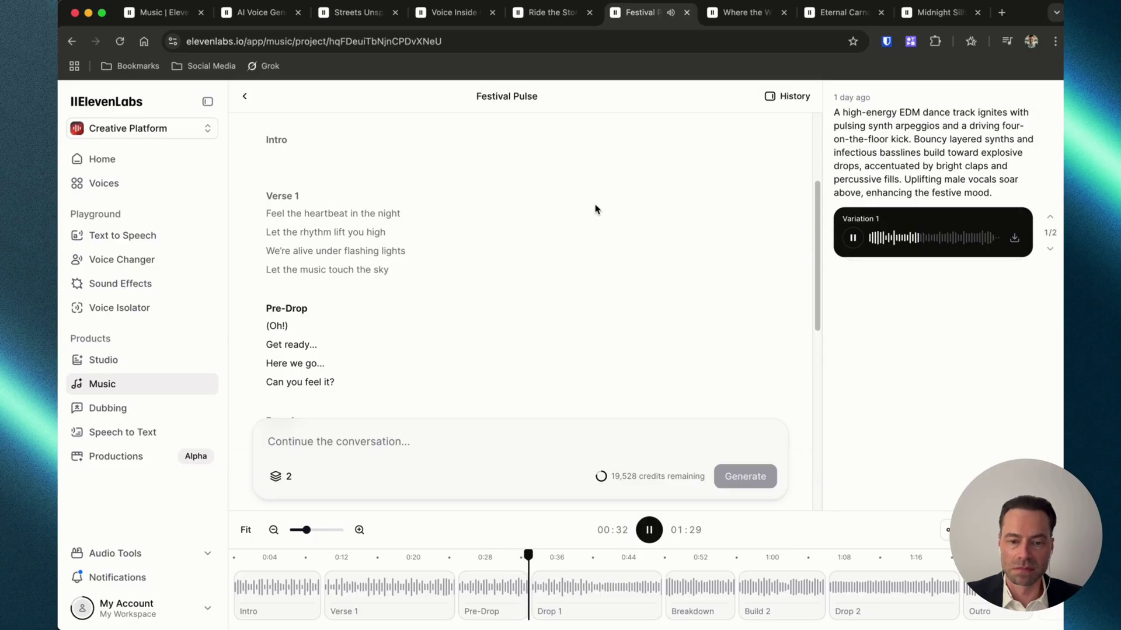
pyautogui.hotkey('ctrl', 'Tab')
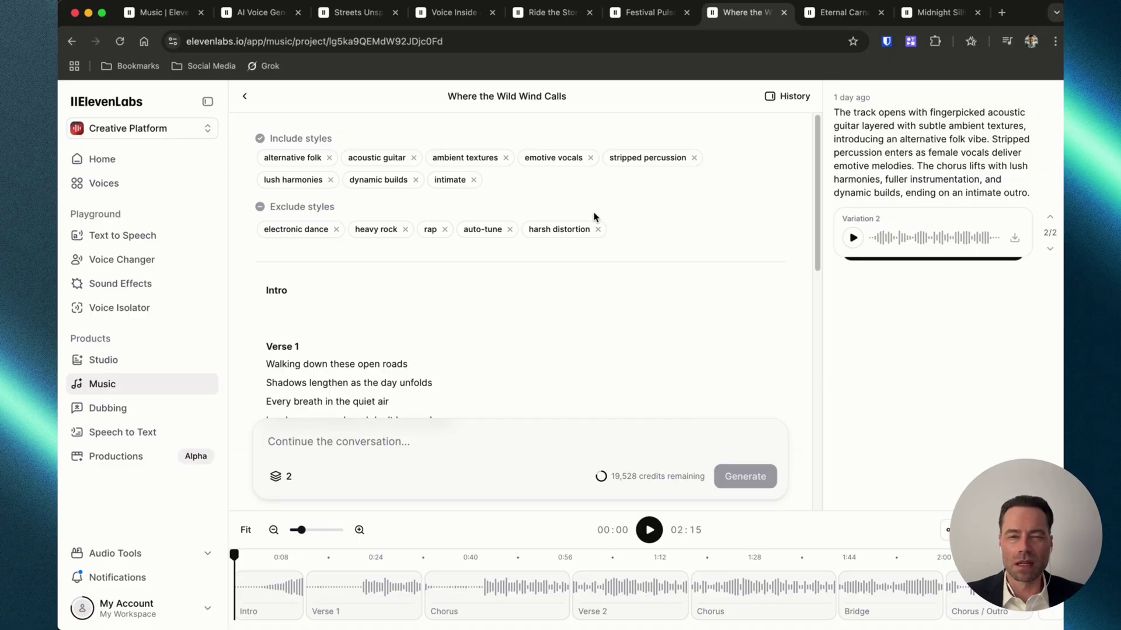
# Play Variation 2 of Where the Wild Wind Calls, then move to the Eternal Carnage project
pyautogui.press('space')
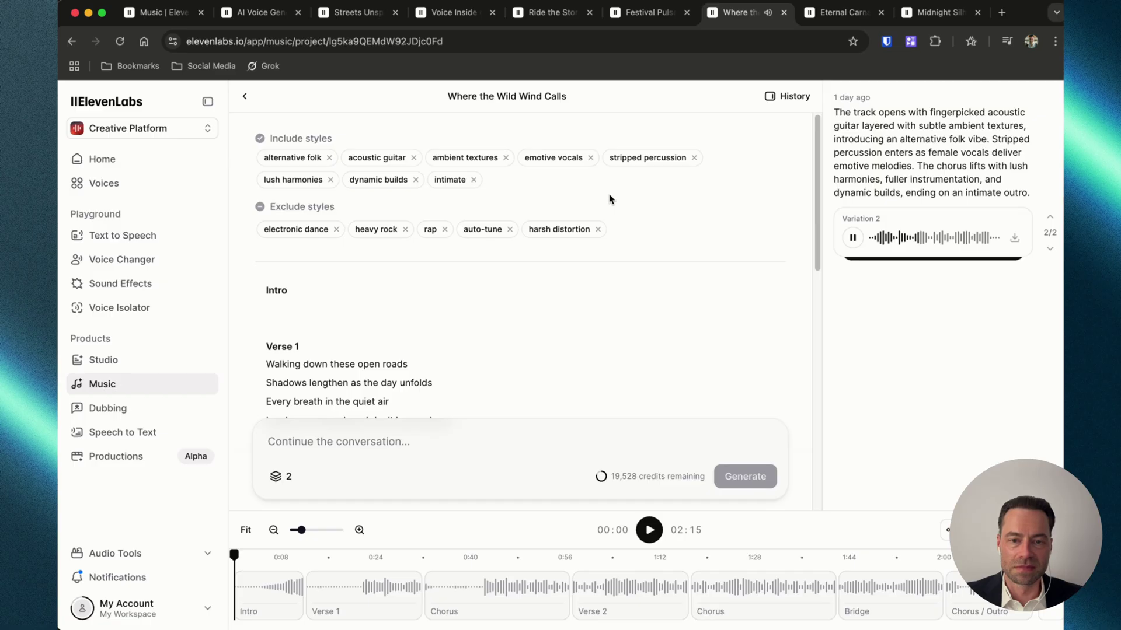
pyautogui.hotkey('ctrl', 'Tab')
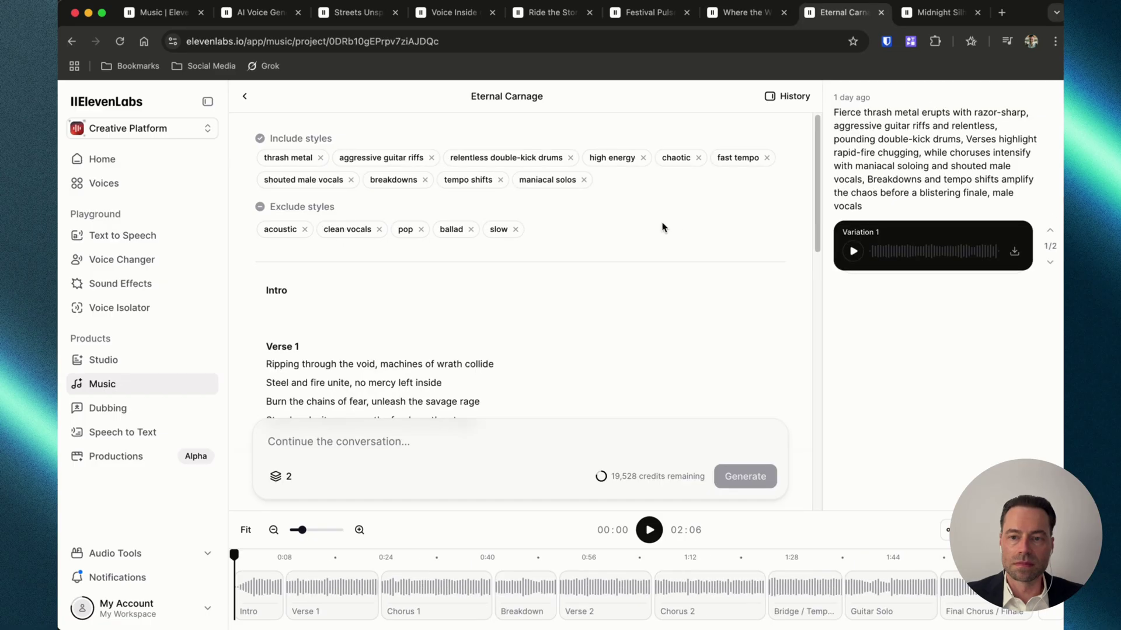